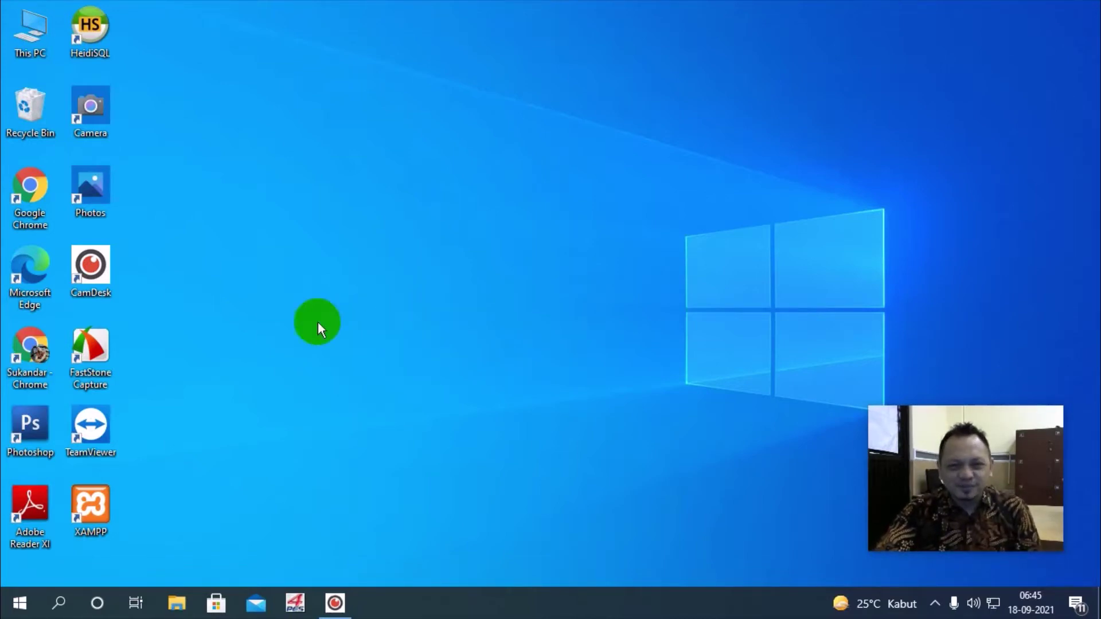
Open the Mouse page of the Windows device settings and bring up the additional mouse options.
click(21, 609)
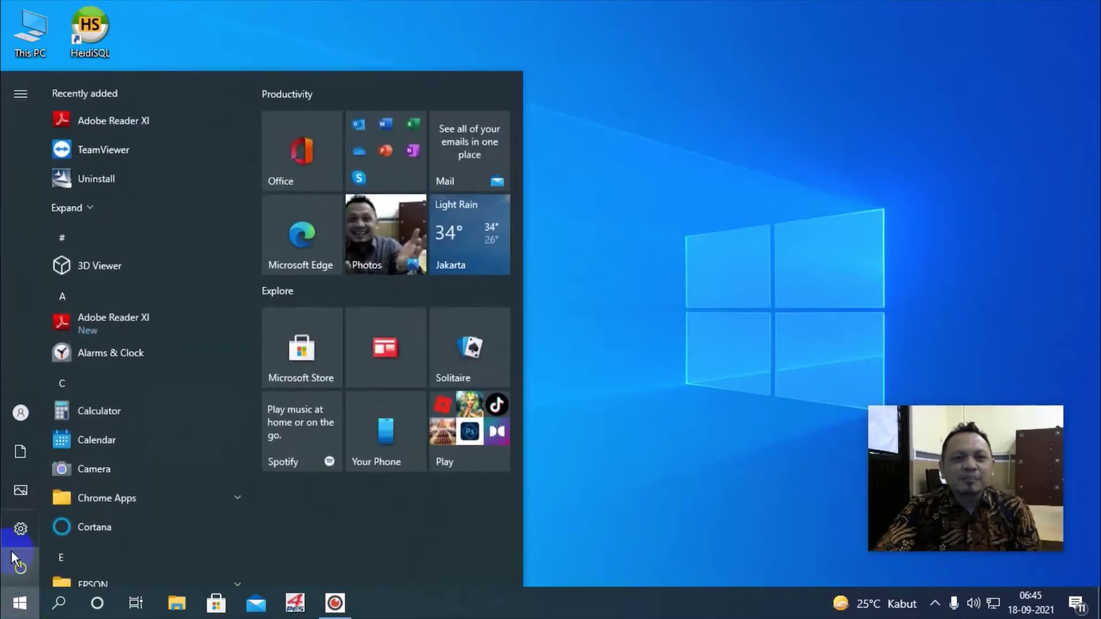
mouse_move(19, 532)
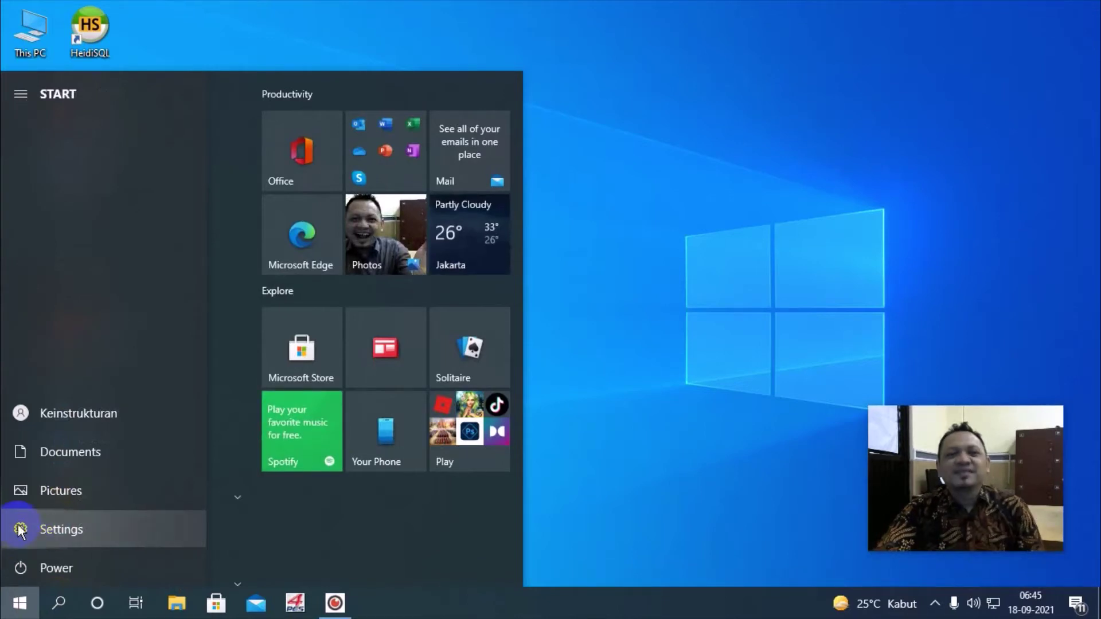
click(18, 525)
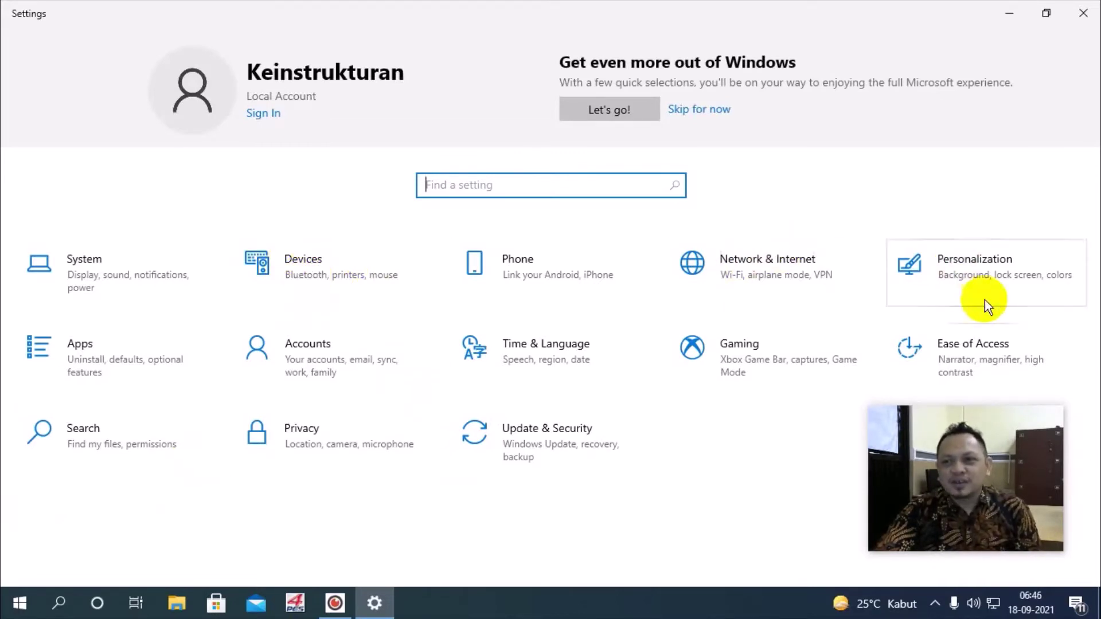
click(318, 277)
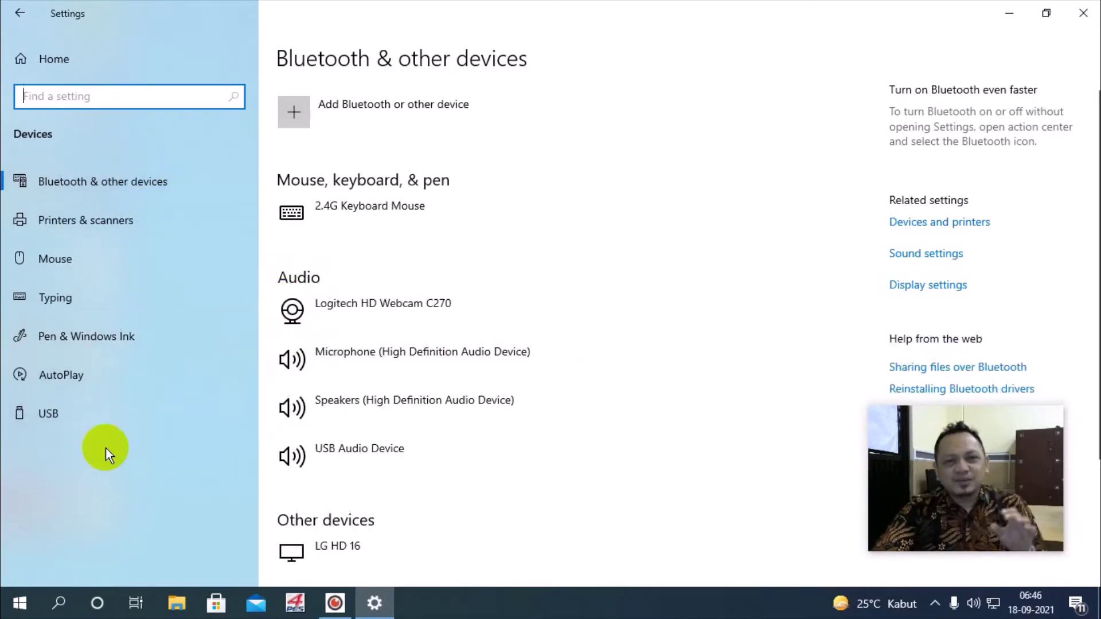
click(70, 266)
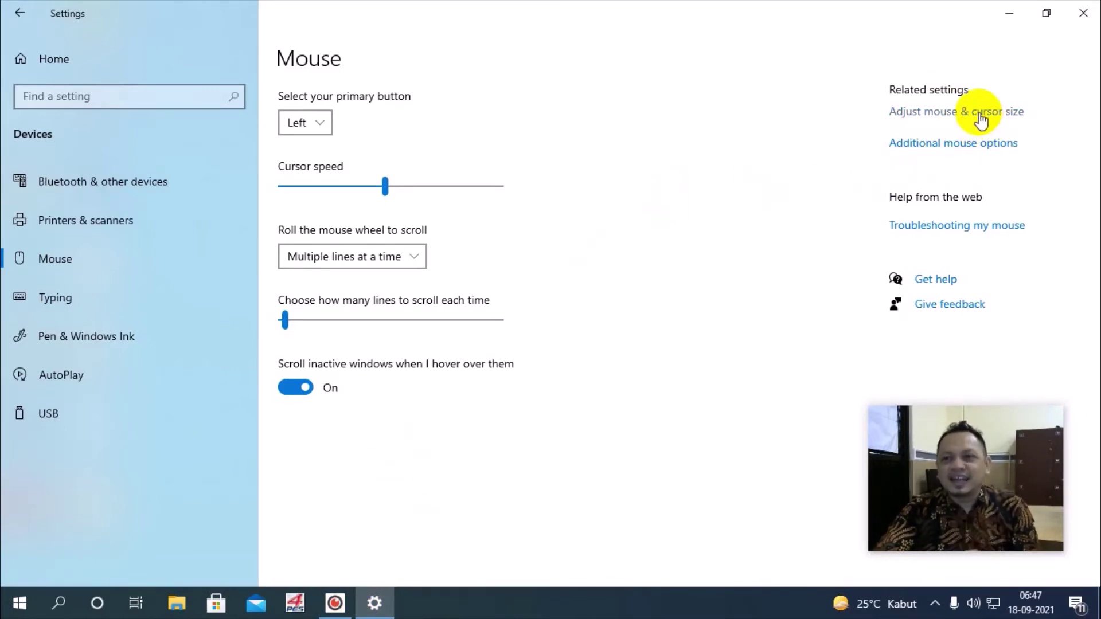
click(961, 150)
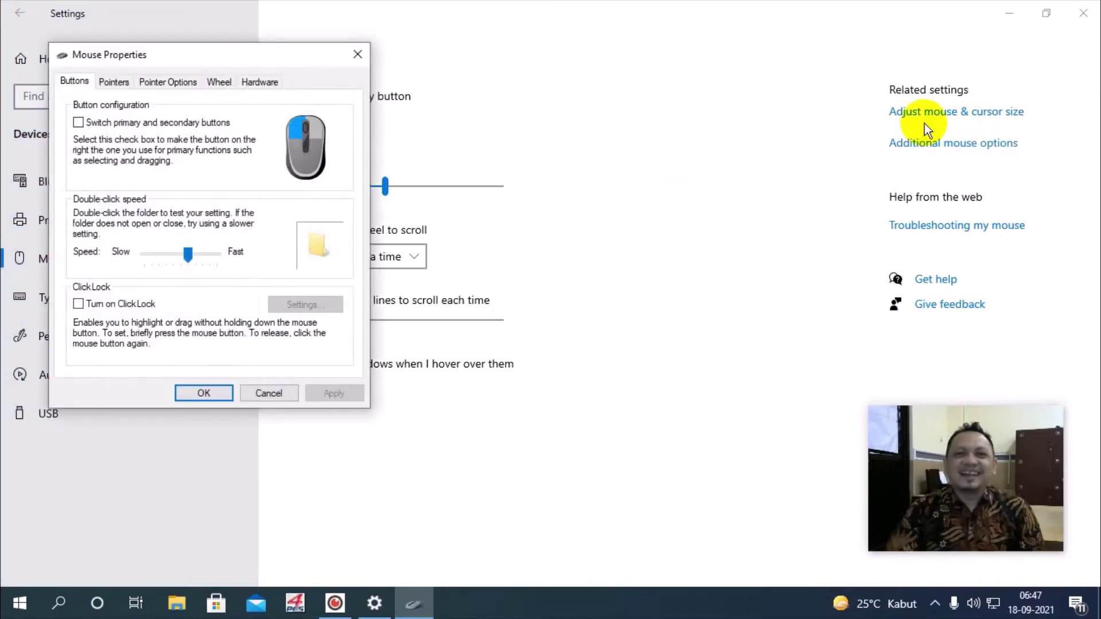
drag(218, 52, 562, 77)
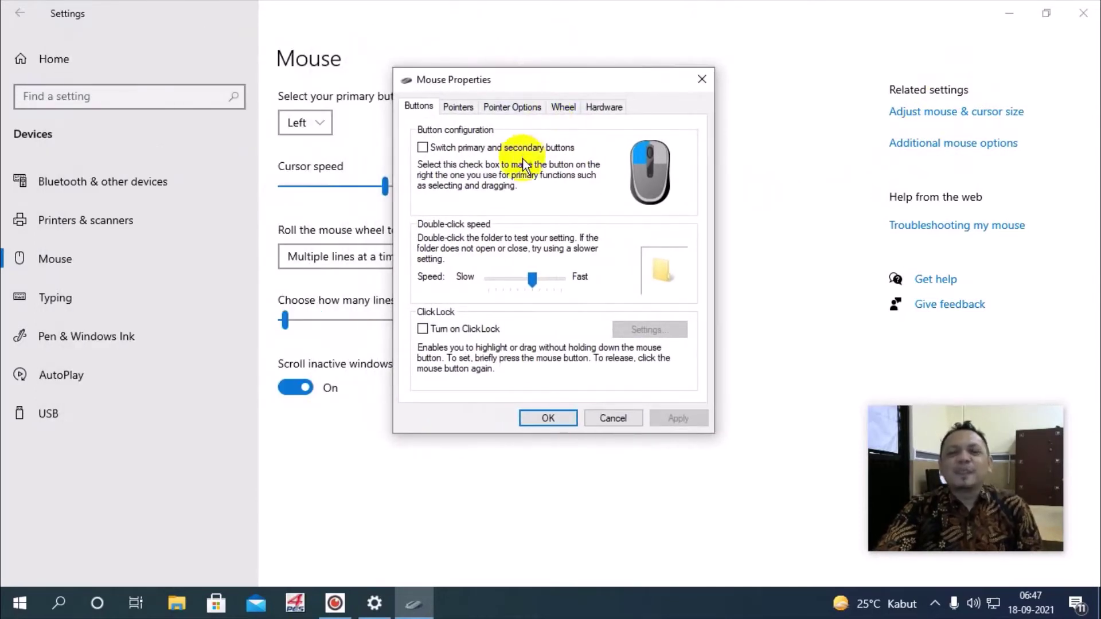
Look through the customizable pointers of the Windows Default scheme, from Normal Select to Person Select.
click(462, 111)
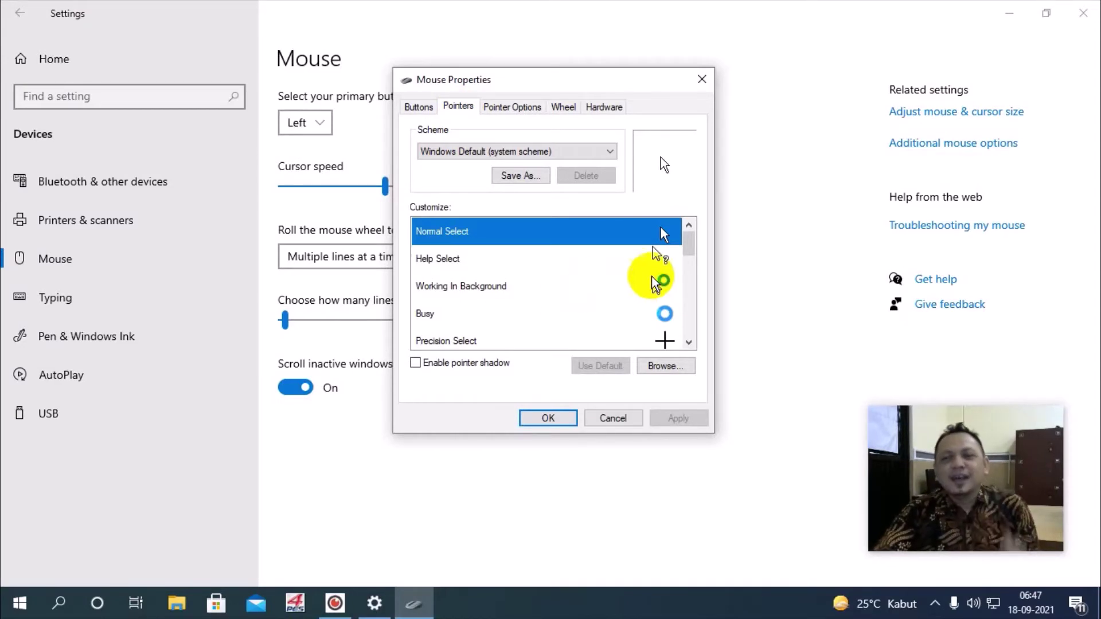
mouse_move(696, 255)
mouse_down()
mouse_move(691, 246)
mouse_move(693, 270)
mouse_move(688, 239)
mouse_up()
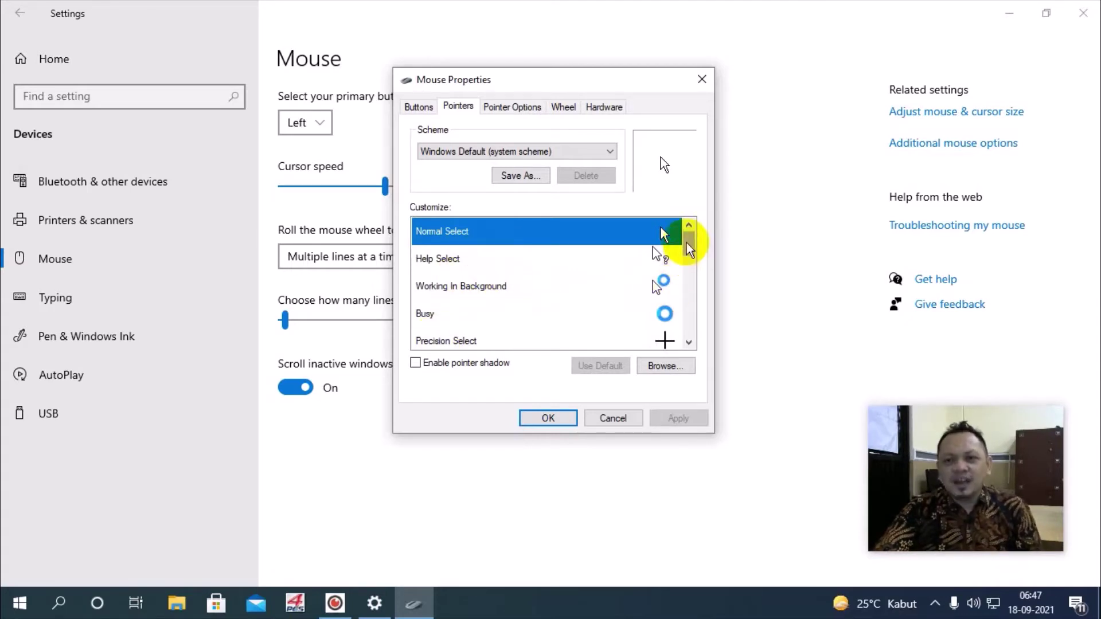
drag(690, 239, 690, 325)
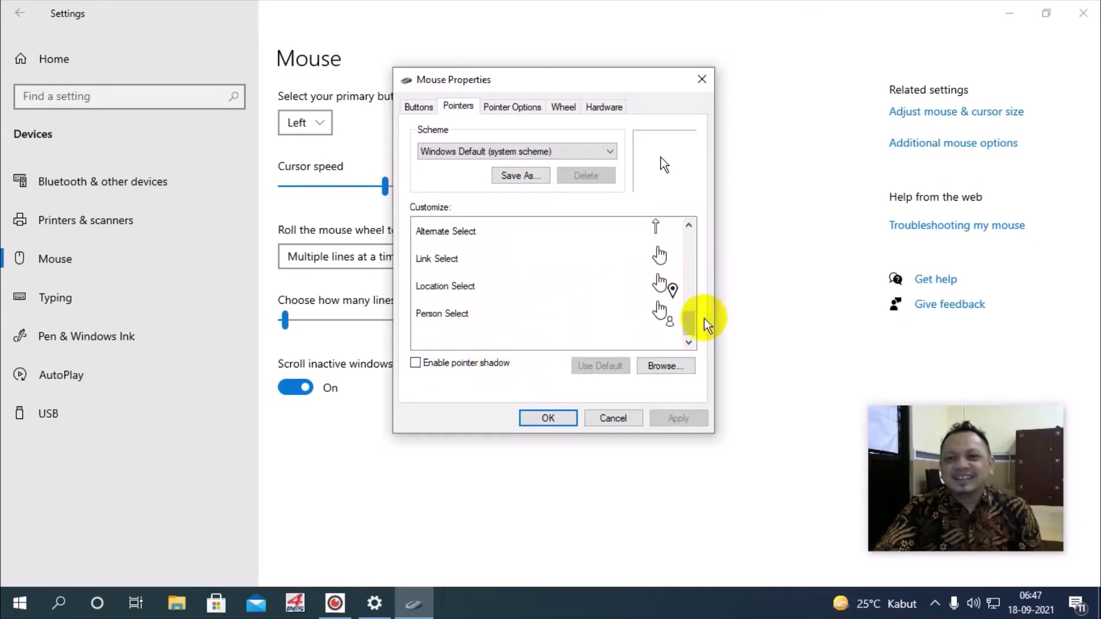
mouse_move(696, 326)
mouse_down()
mouse_move(695, 298)
mouse_move(696, 319)
mouse_up()
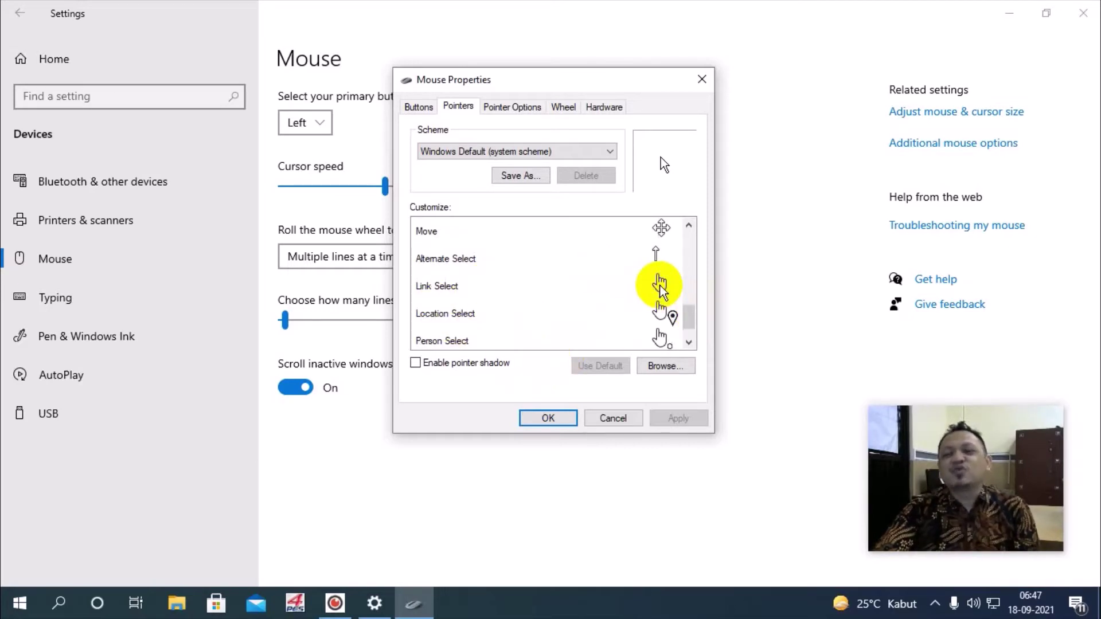
drag(687, 316, 694, 263)
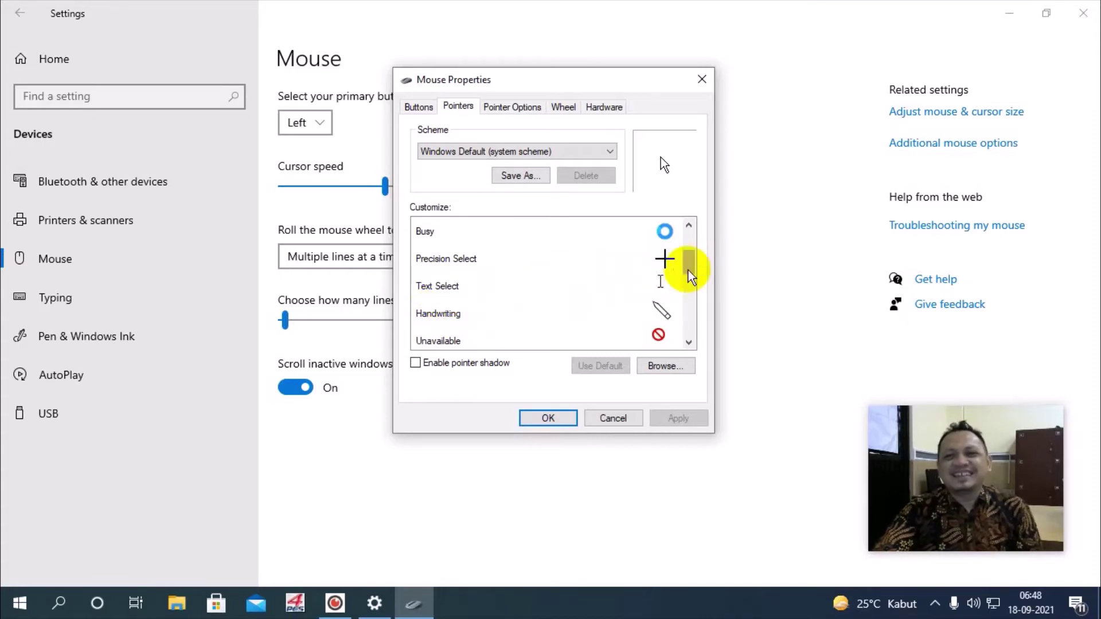
drag(693, 265, 690, 246)
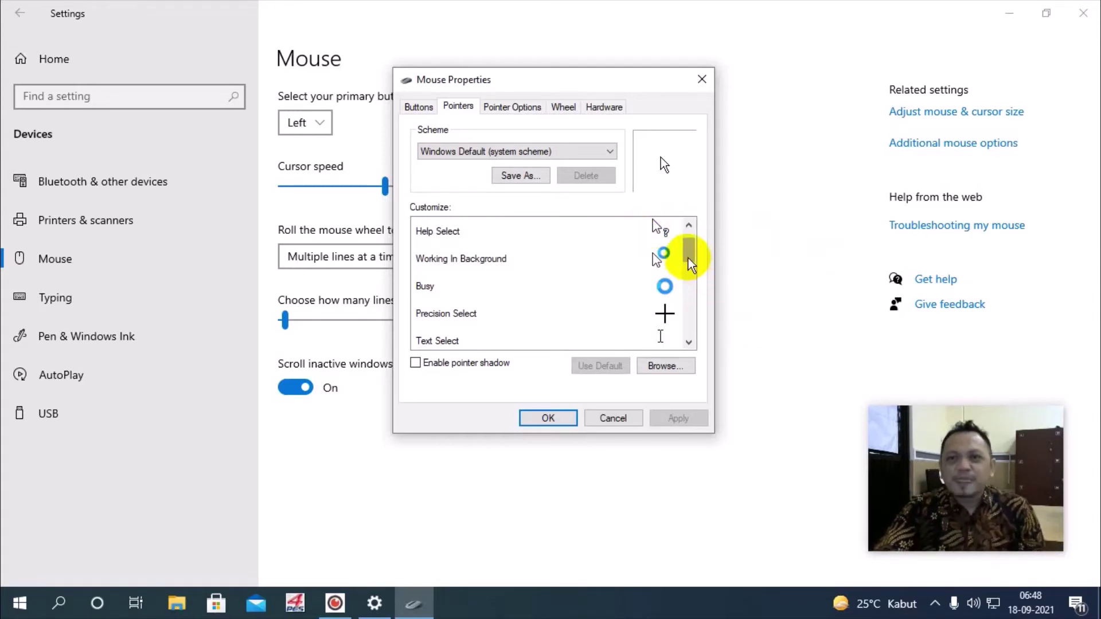
drag(689, 262, 688, 235)
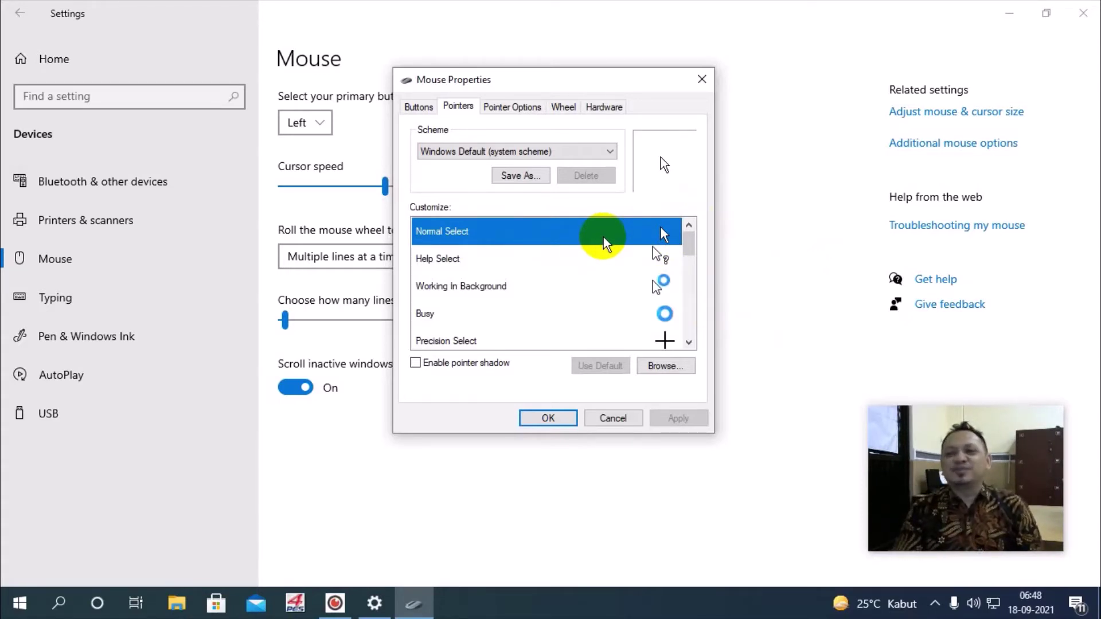
Browse for a replacement cursor file for the Normal Select pointer and show the Cursors folder as a list.
click(539, 314)
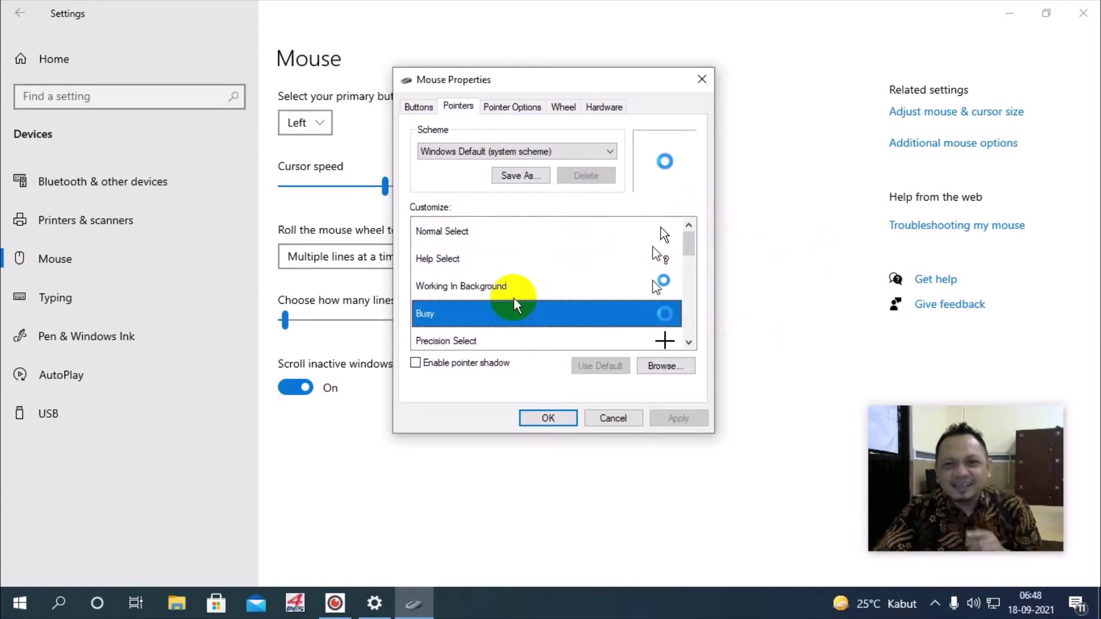
click(475, 235)
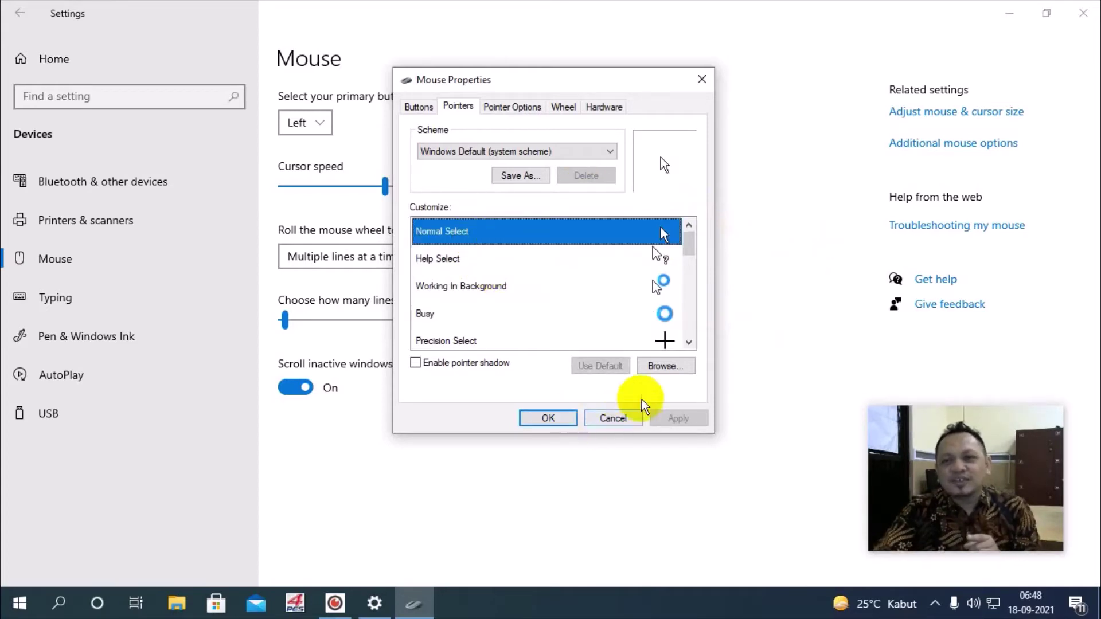
click(665, 370)
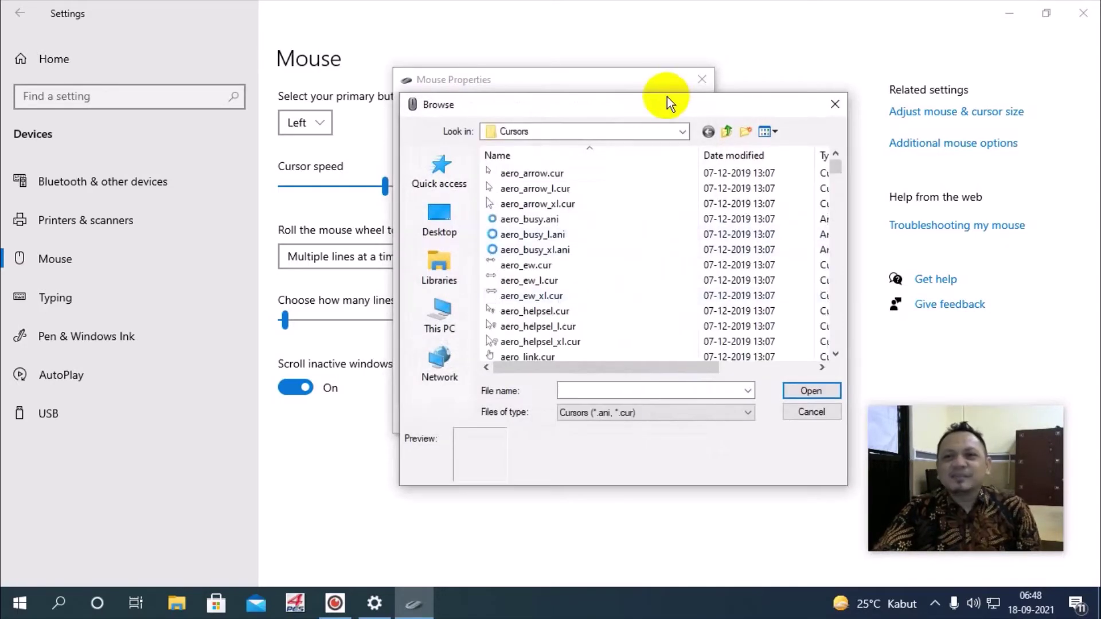
drag(669, 103, 607, 68)
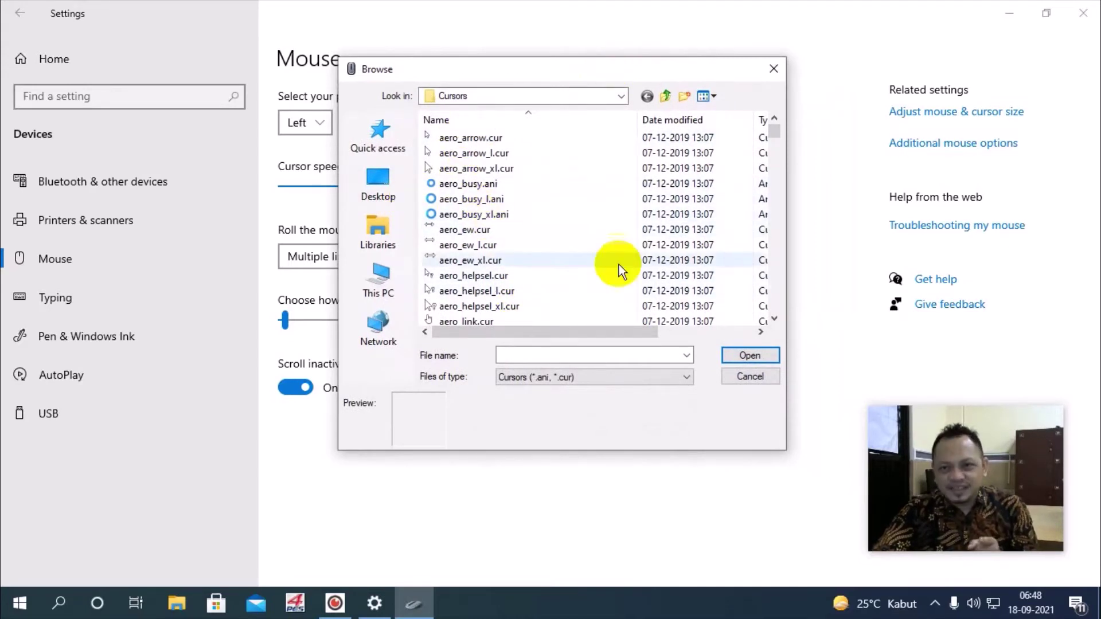
click(712, 98)
click(742, 189)
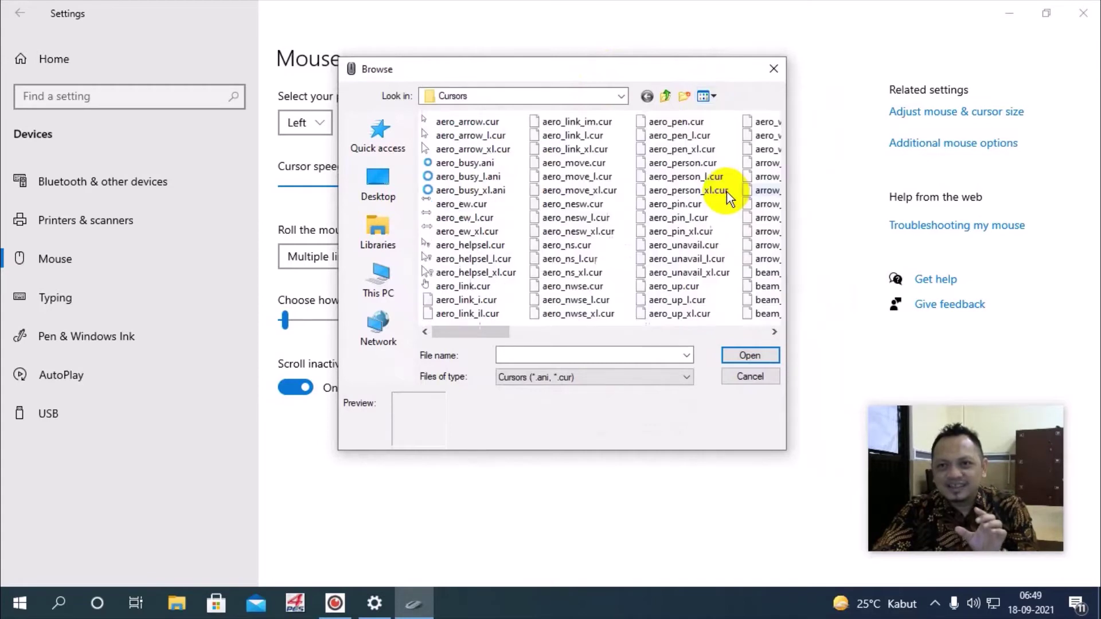
Assign pen_il.cur from the Cursors folder to the Normal Select pointer and apply the change.
click(500, 332)
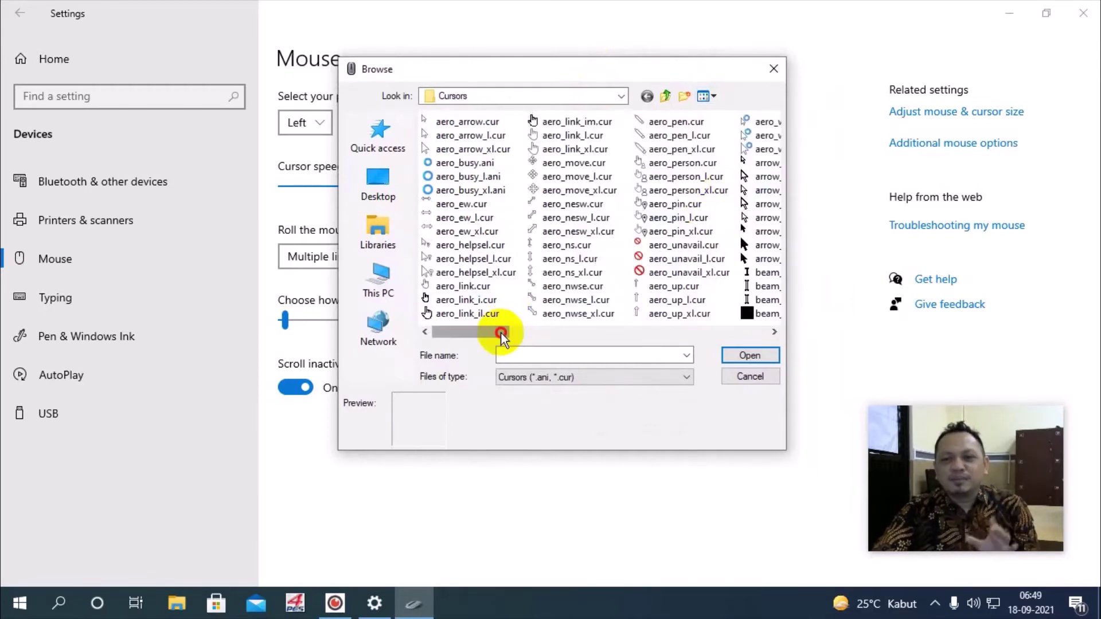
mouse_move(500, 333)
mouse_down()
mouse_move(609, 329)
mouse_move(485, 343)
mouse_up()
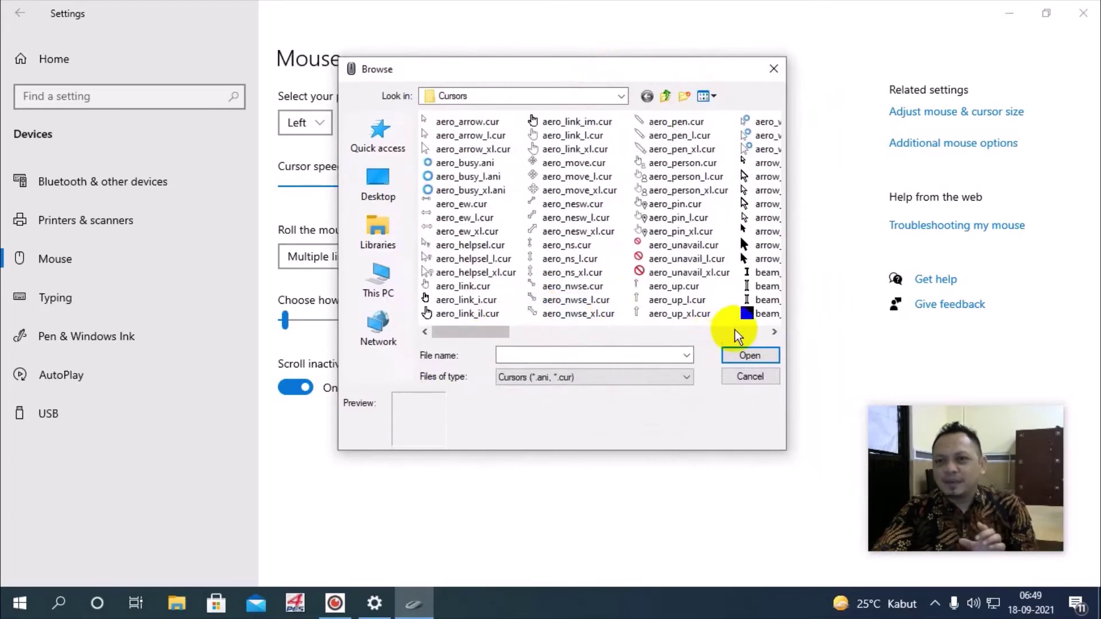
click(735, 331)
click(474, 333)
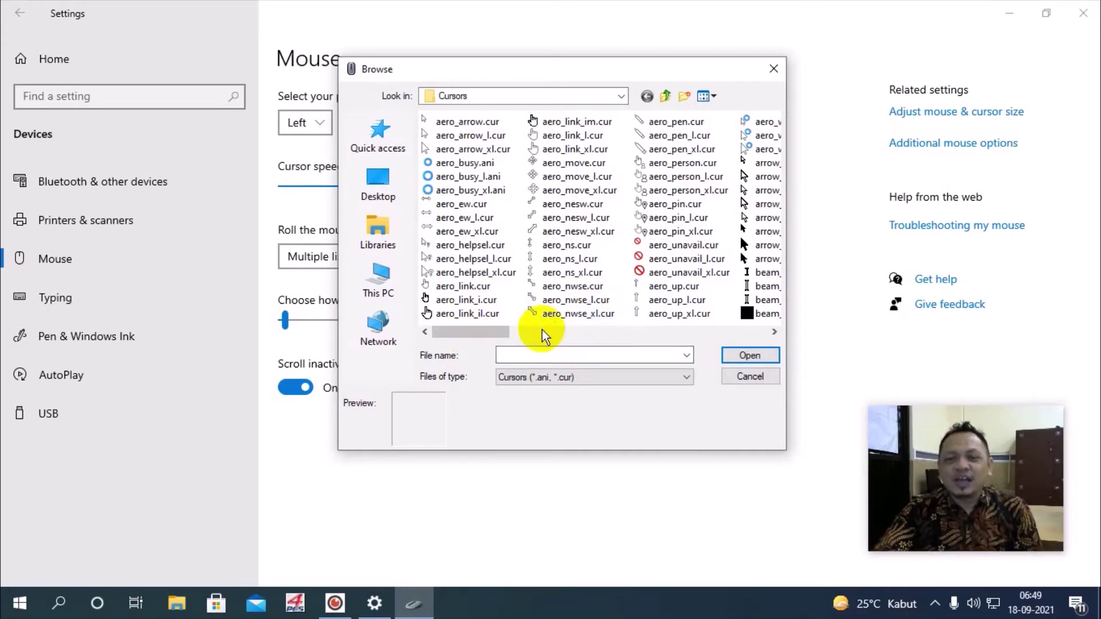
click(599, 333)
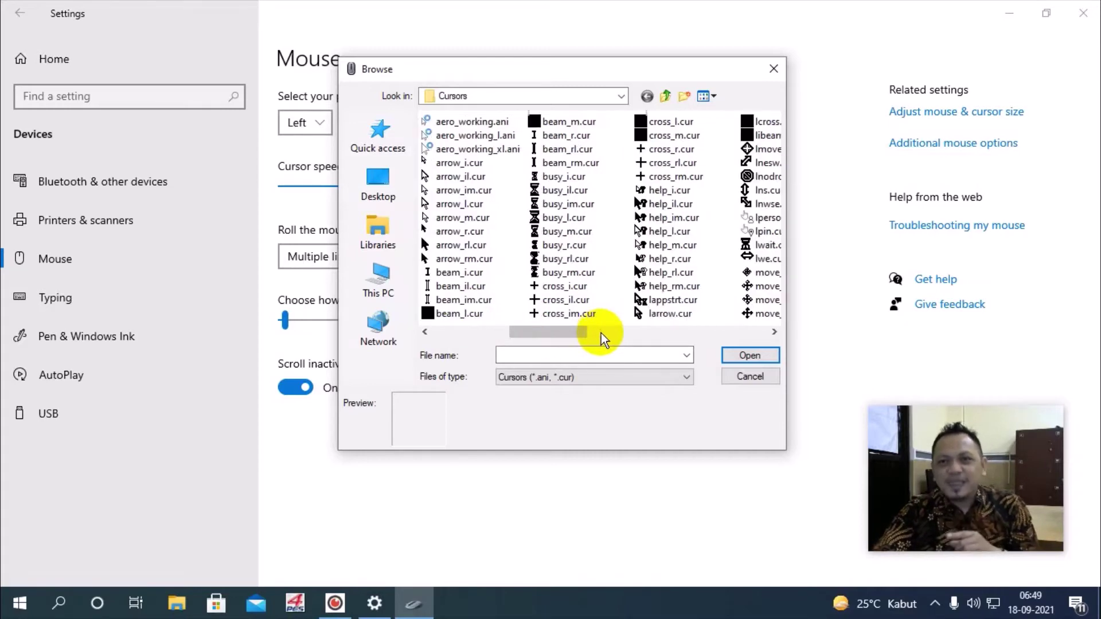
drag(573, 331, 642, 328)
click(774, 331)
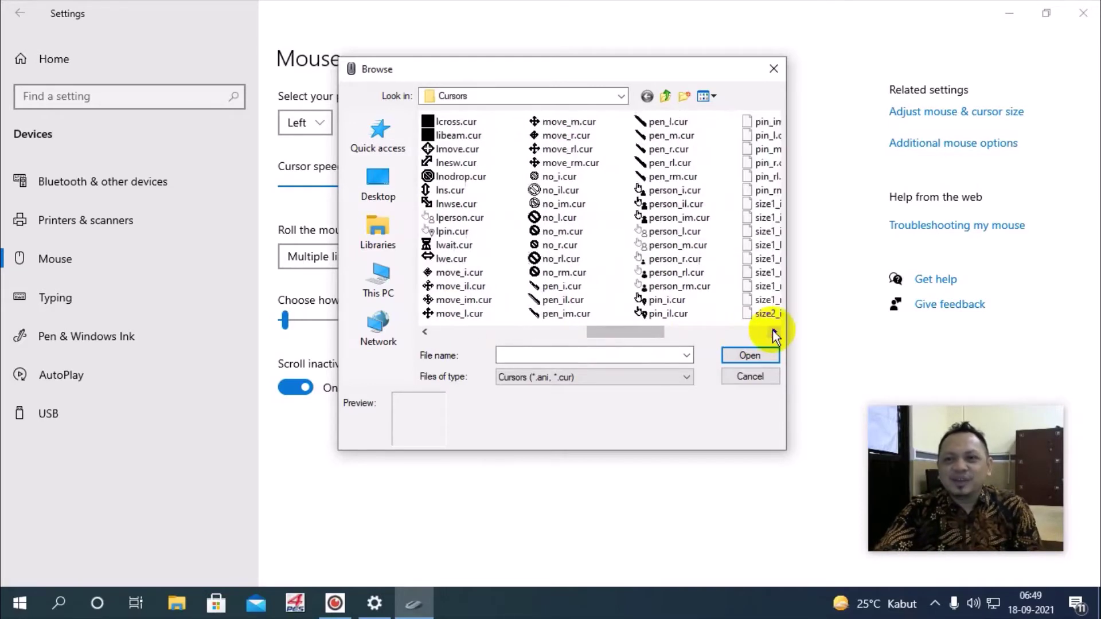
click(579, 301)
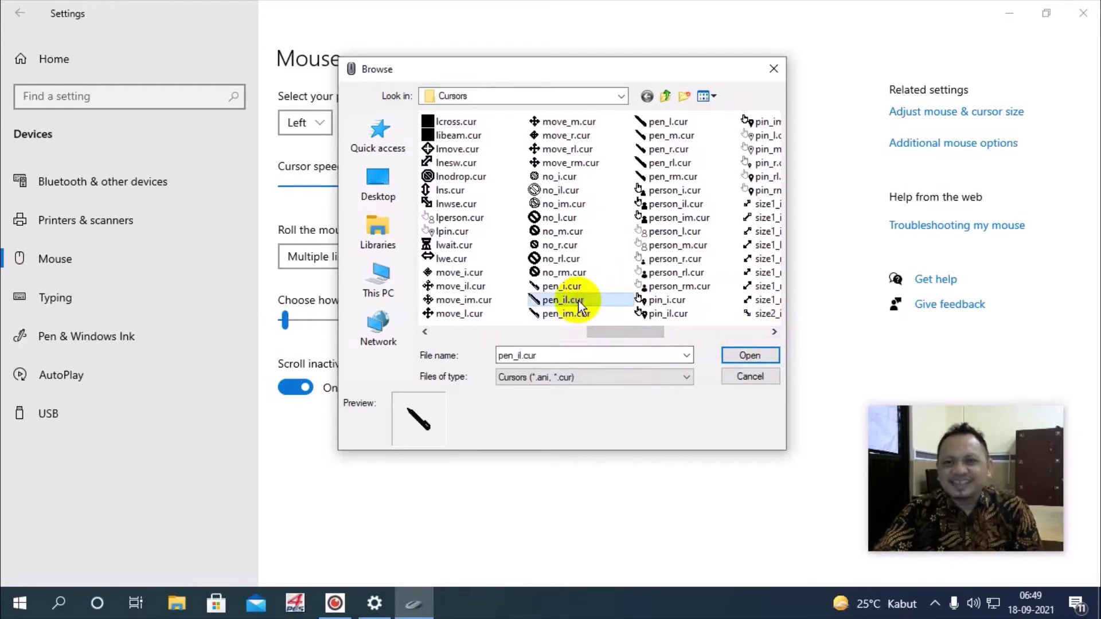
click(744, 359)
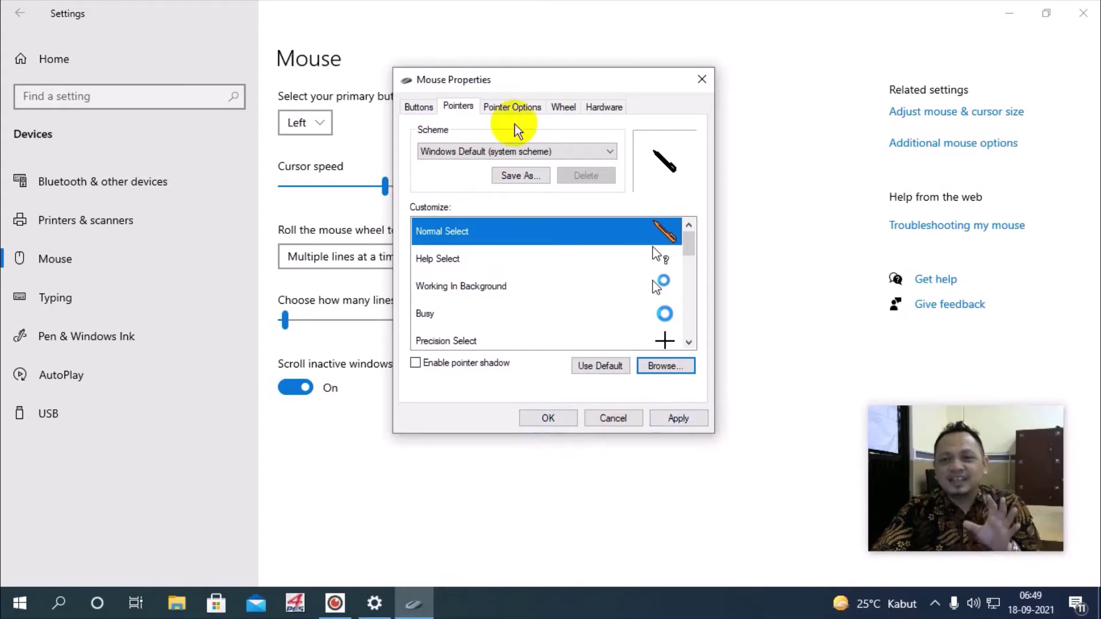
click(683, 417)
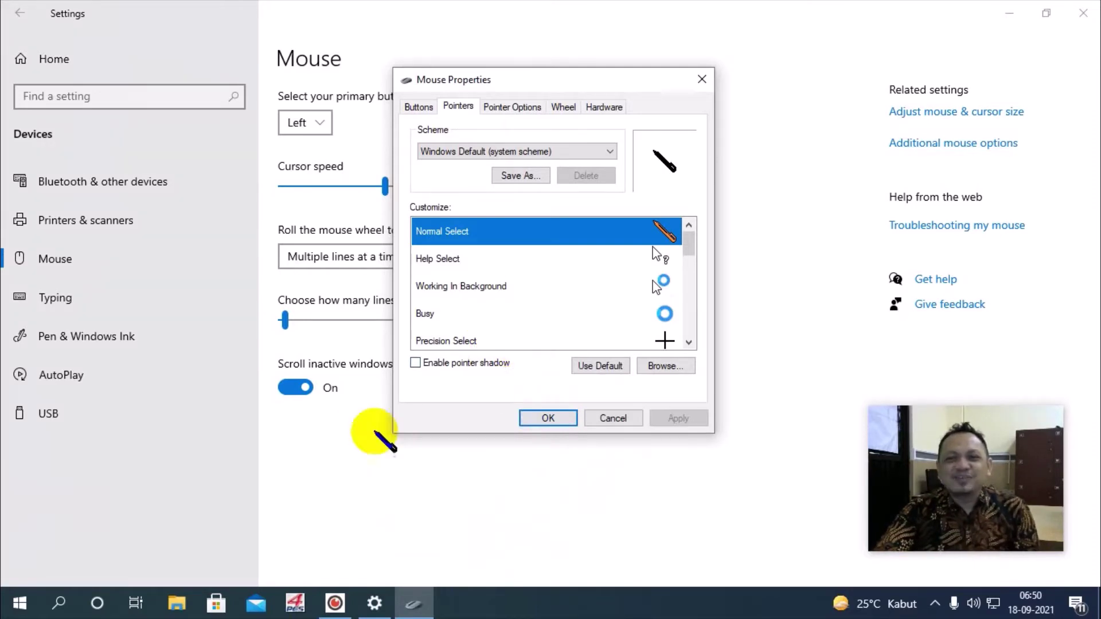
Restore the Normal Select pointer to its default cursor and apply the change.
click(20, 603)
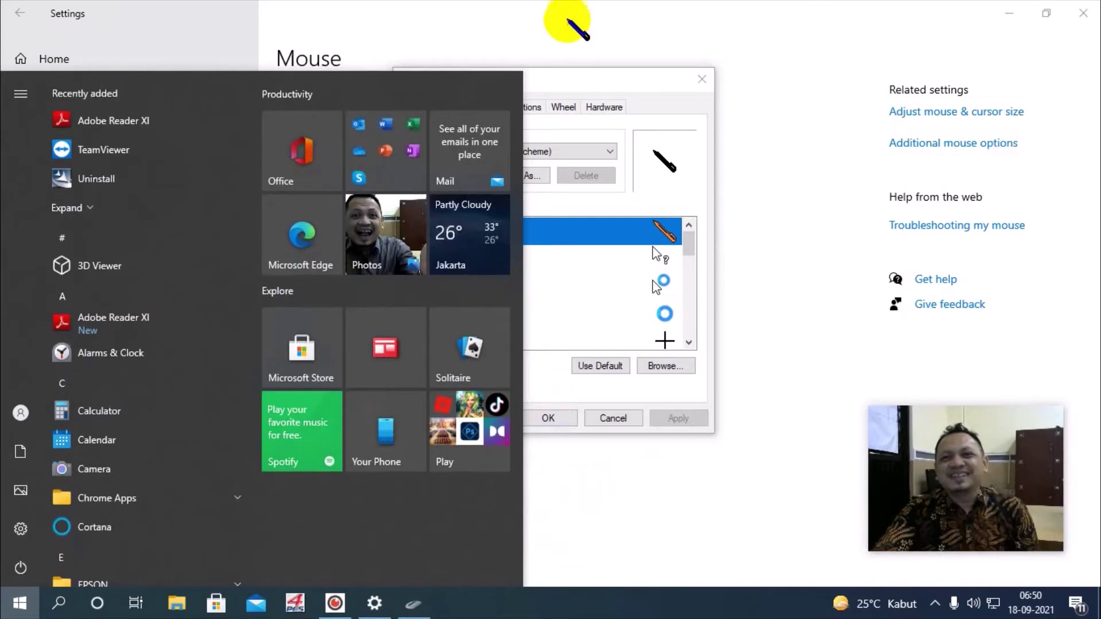
click(600, 87)
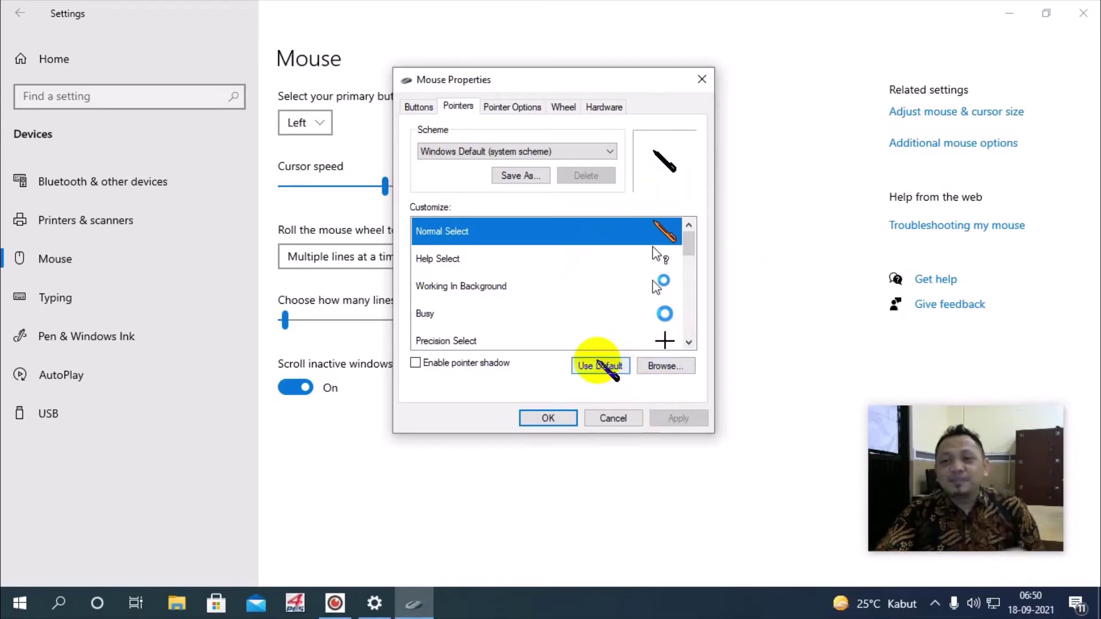
click(491, 289)
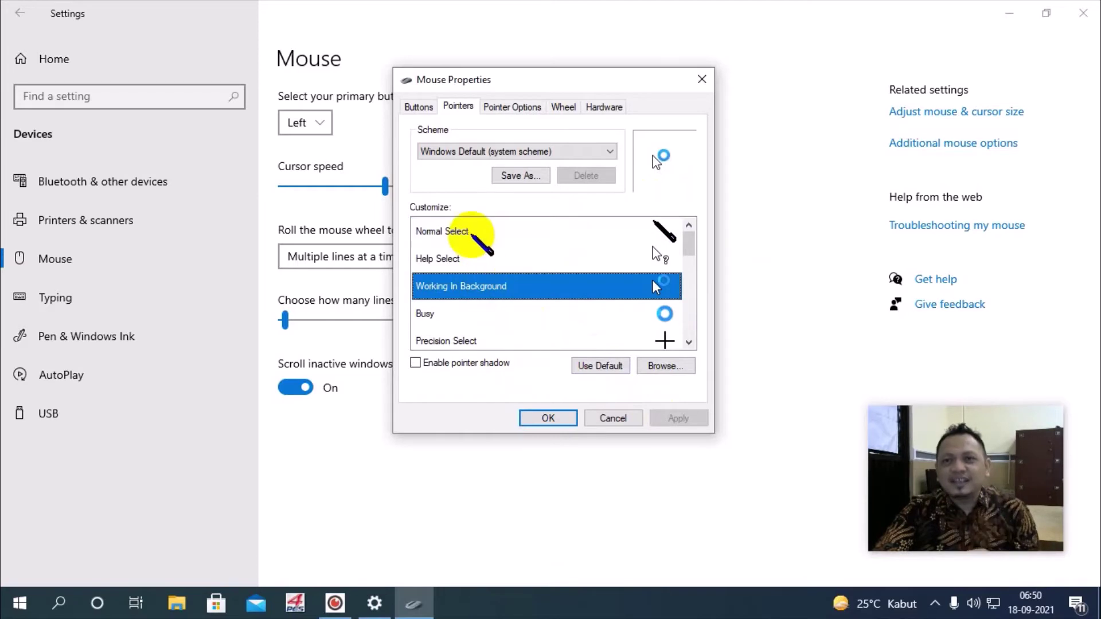
click(474, 235)
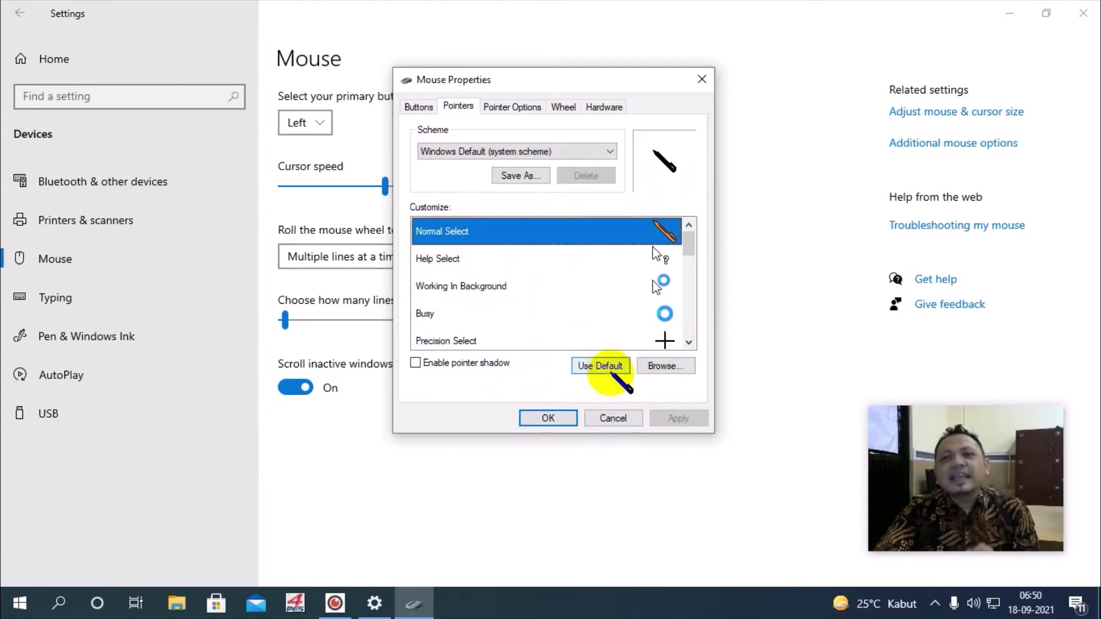
click(611, 369)
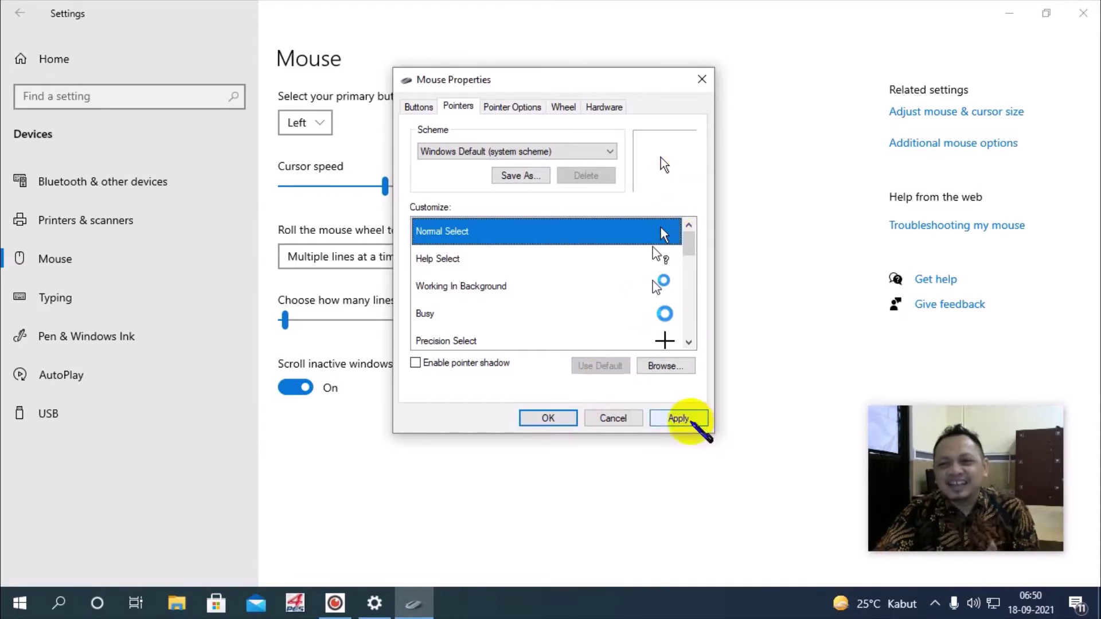
click(690, 420)
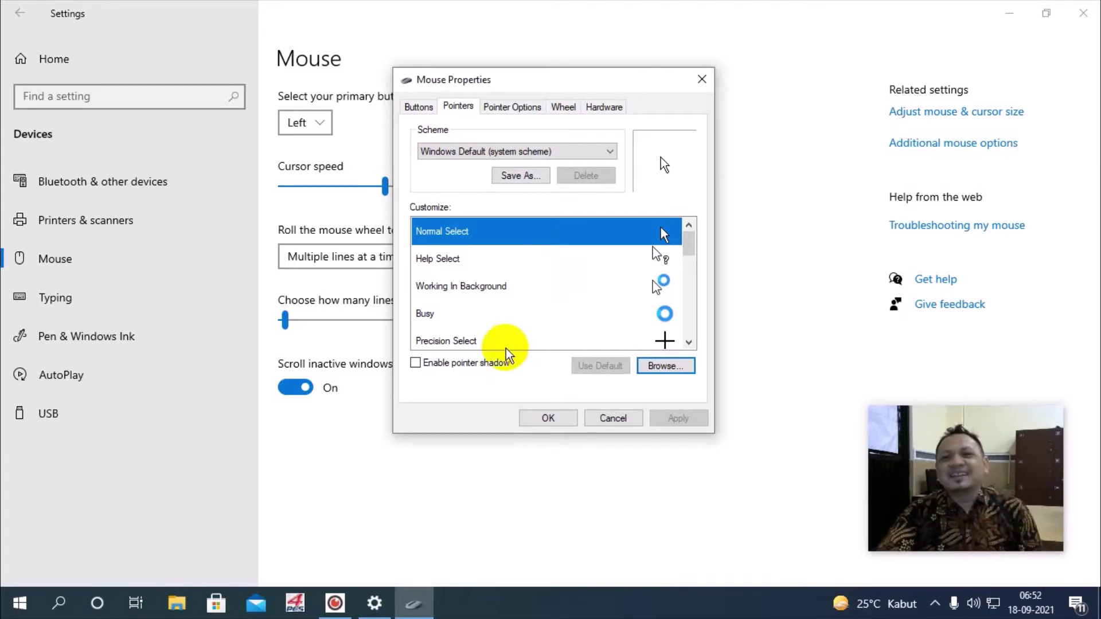
Browse for a replacement cursor for the Normal Select pointer in the set154_hell_yeah folder on Data (D:), under tungslup Production.
click(485, 286)
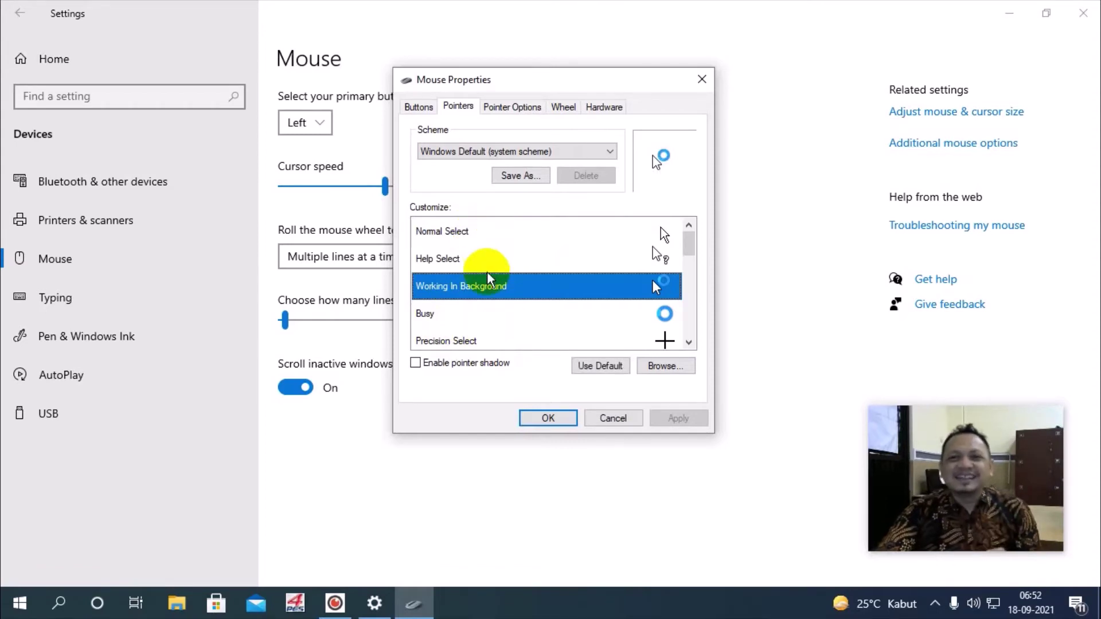
click(482, 234)
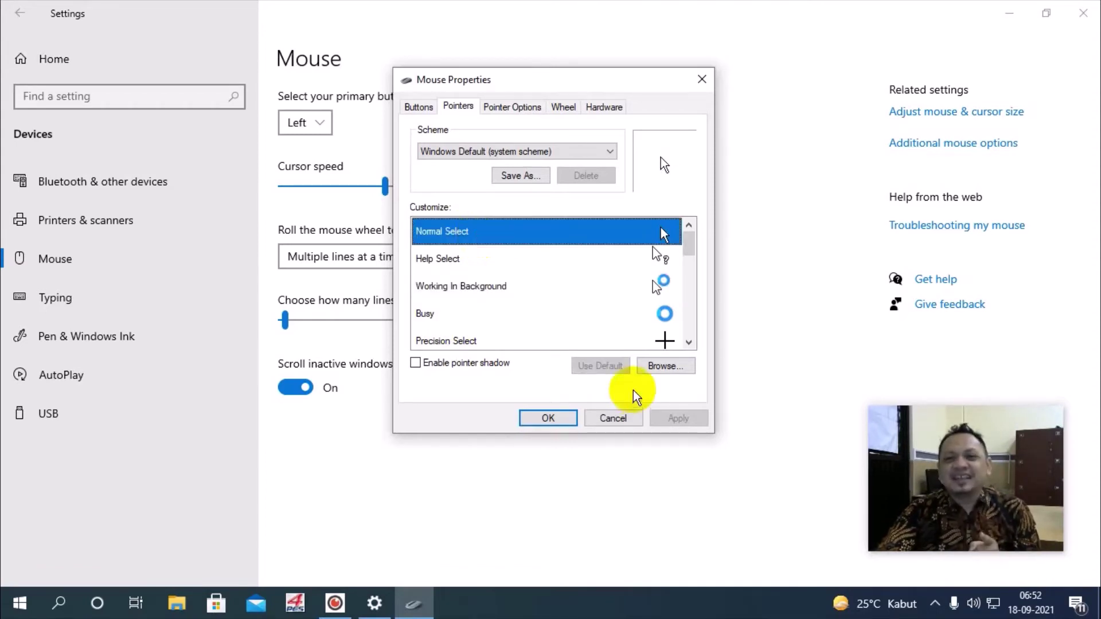
click(664, 367)
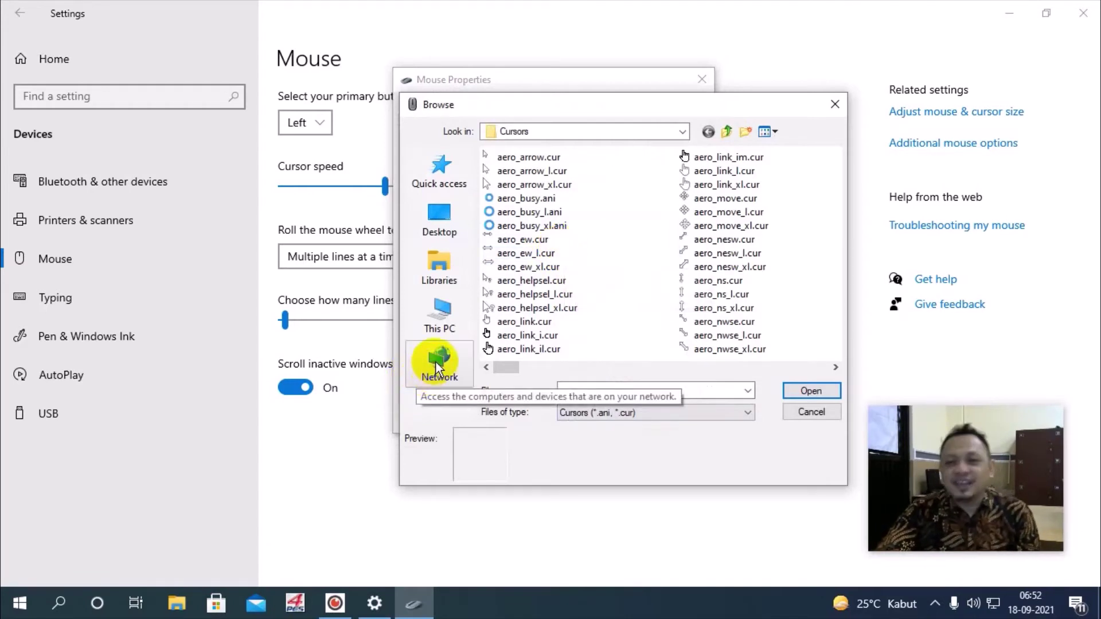
click(441, 322)
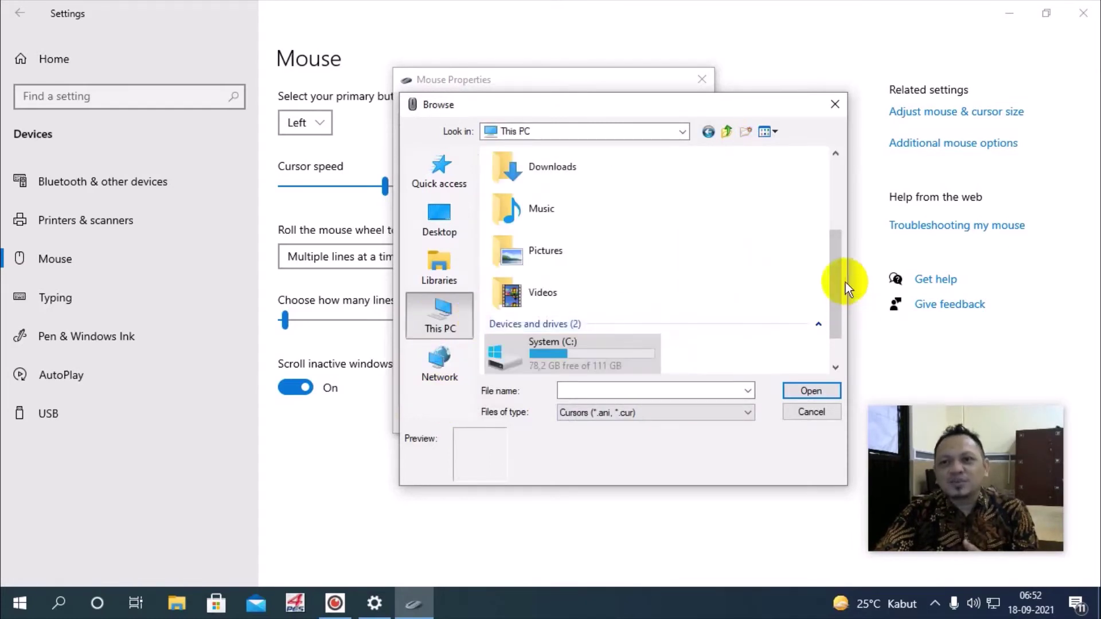
scroll(845, 282, down, 2)
double_click(599, 364)
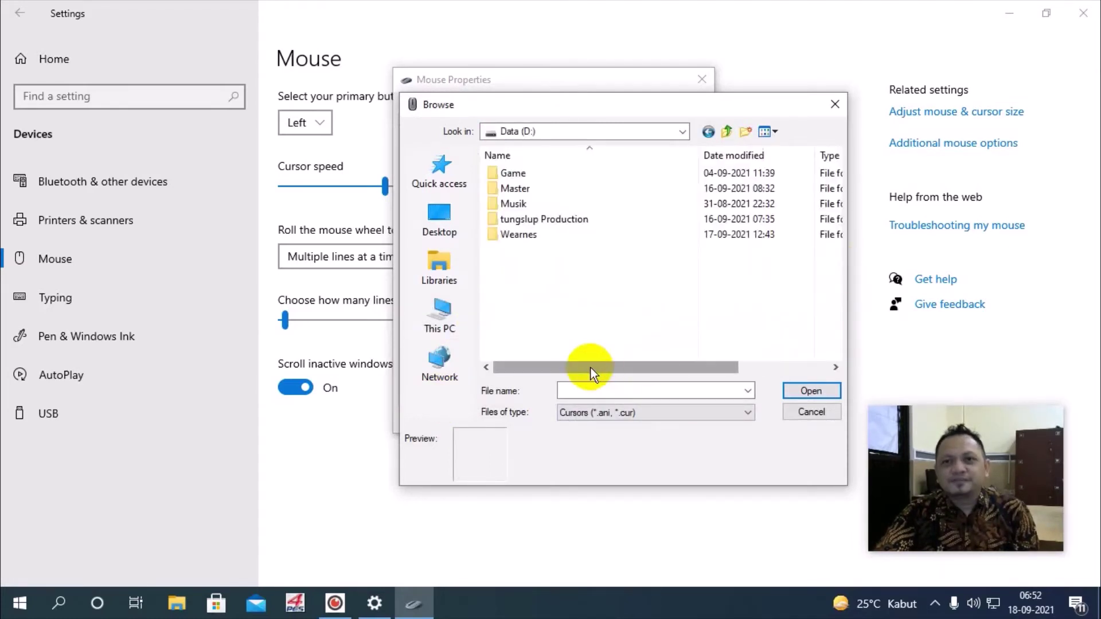
double_click(560, 220)
double_click(549, 208)
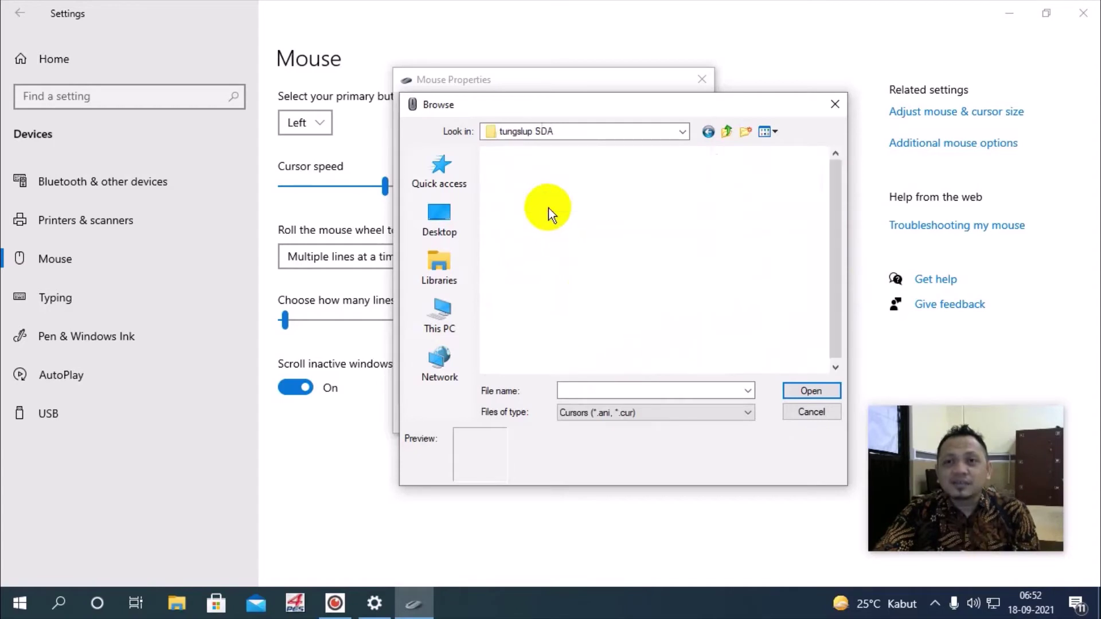
double_click(525, 198)
double_click(529, 217)
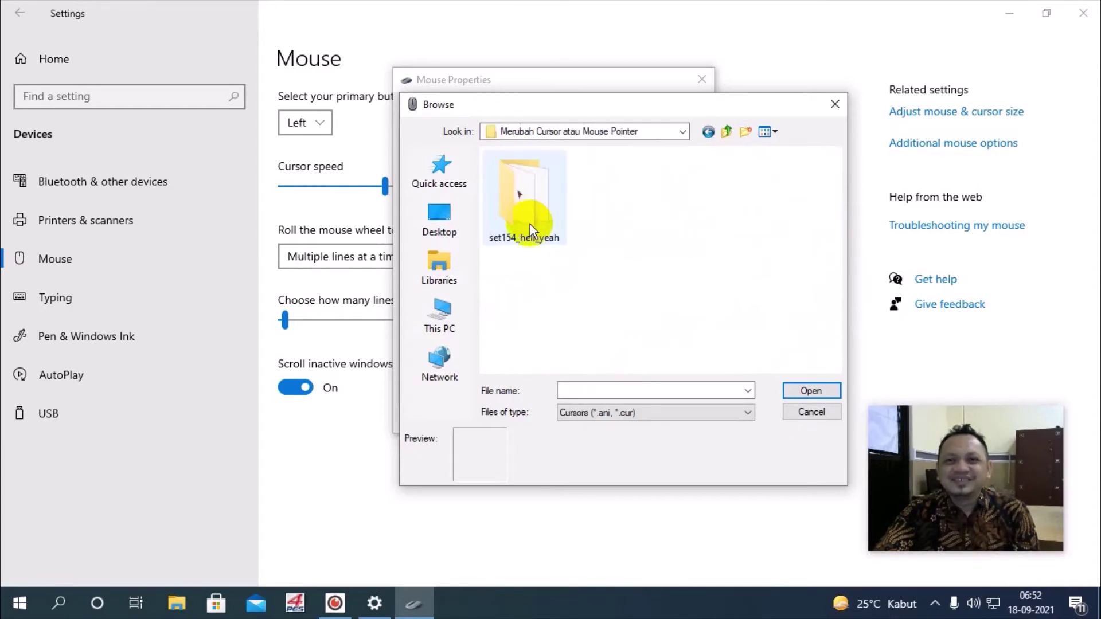
double_click(529, 225)
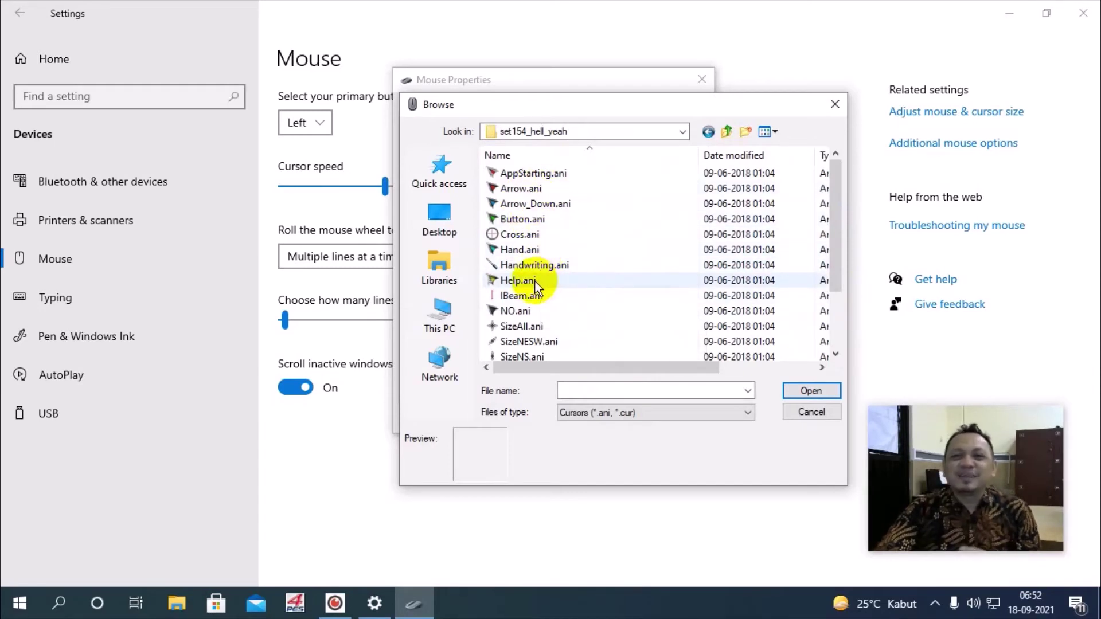
Assign Arrow.ani from the set154_hell_yeah folder to the Normal Select pointer and apply the change.
click(526, 192)
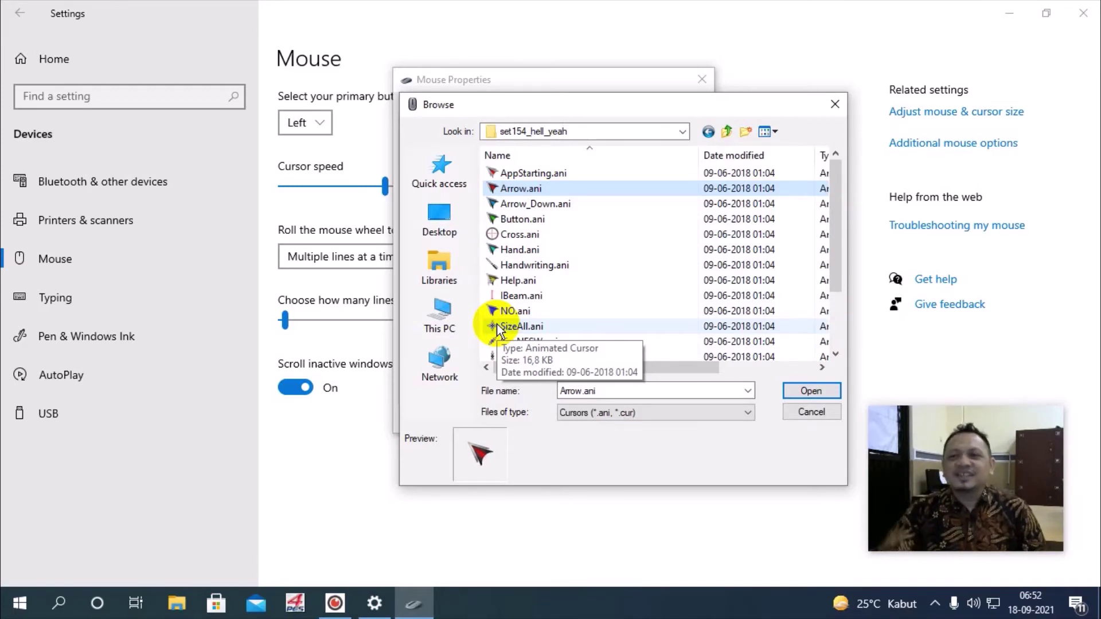
click(802, 391)
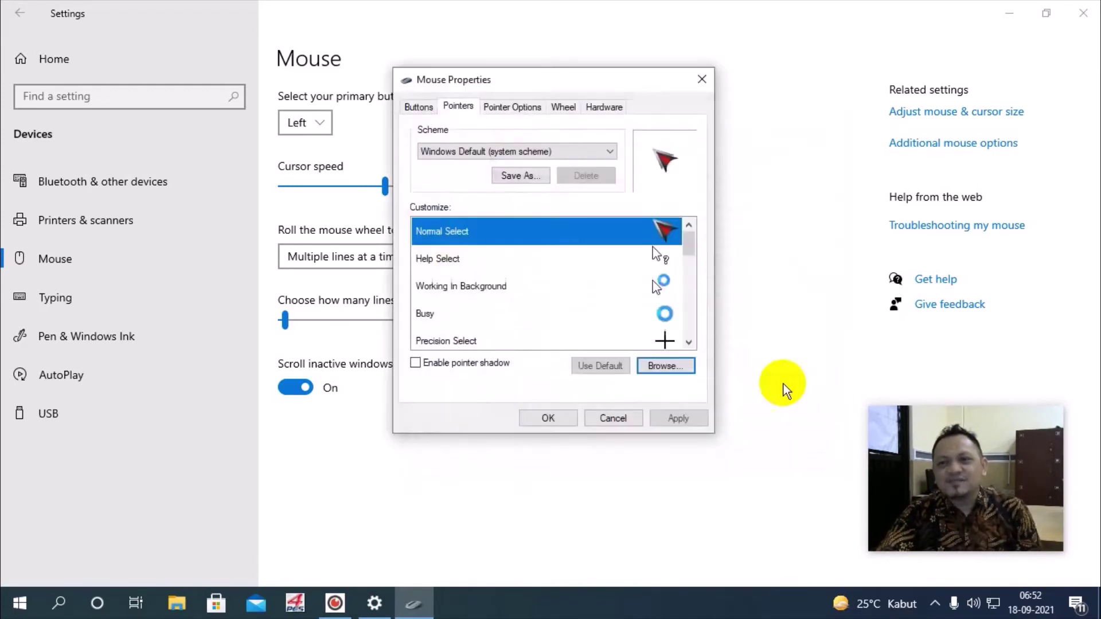
click(664, 418)
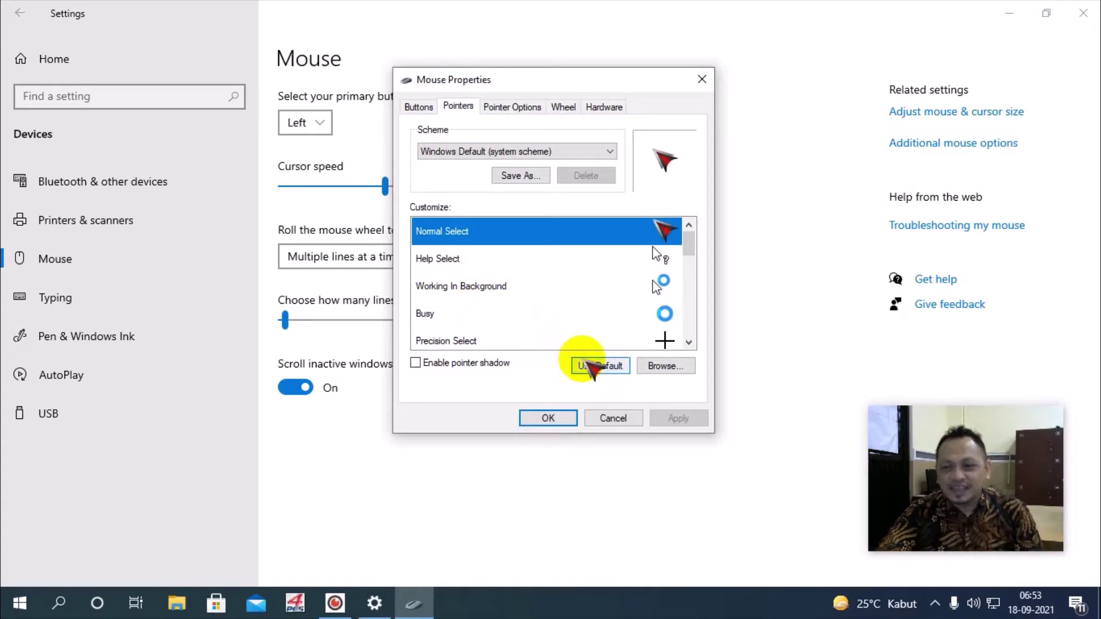
Reset the Normal Select pointer from the custom arrow to its default cursor and apply the change.
click(492, 286)
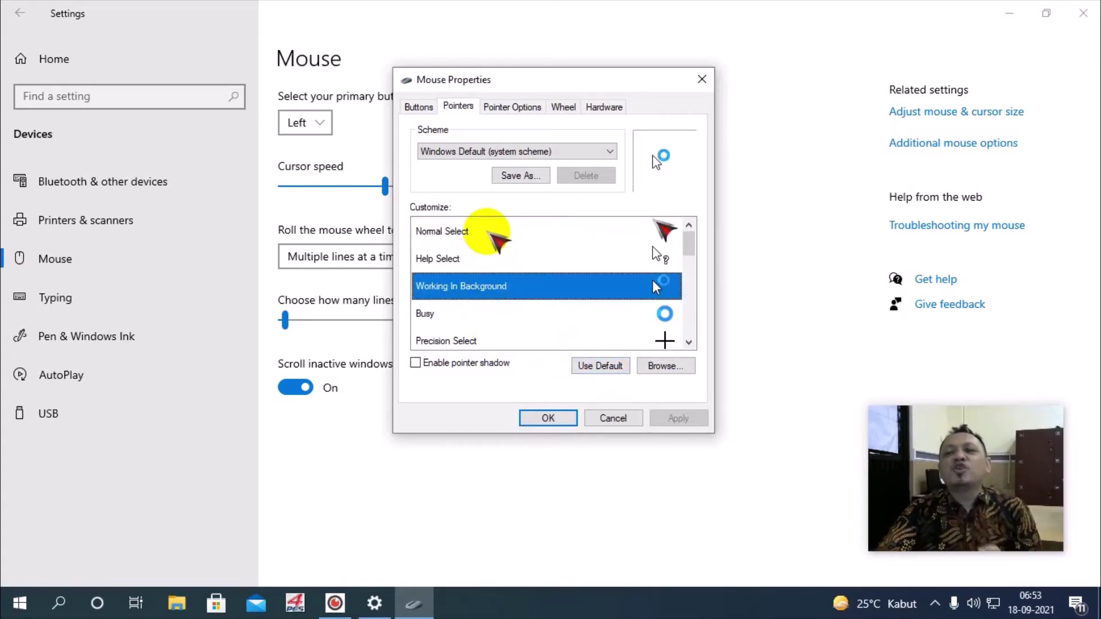
click(487, 233)
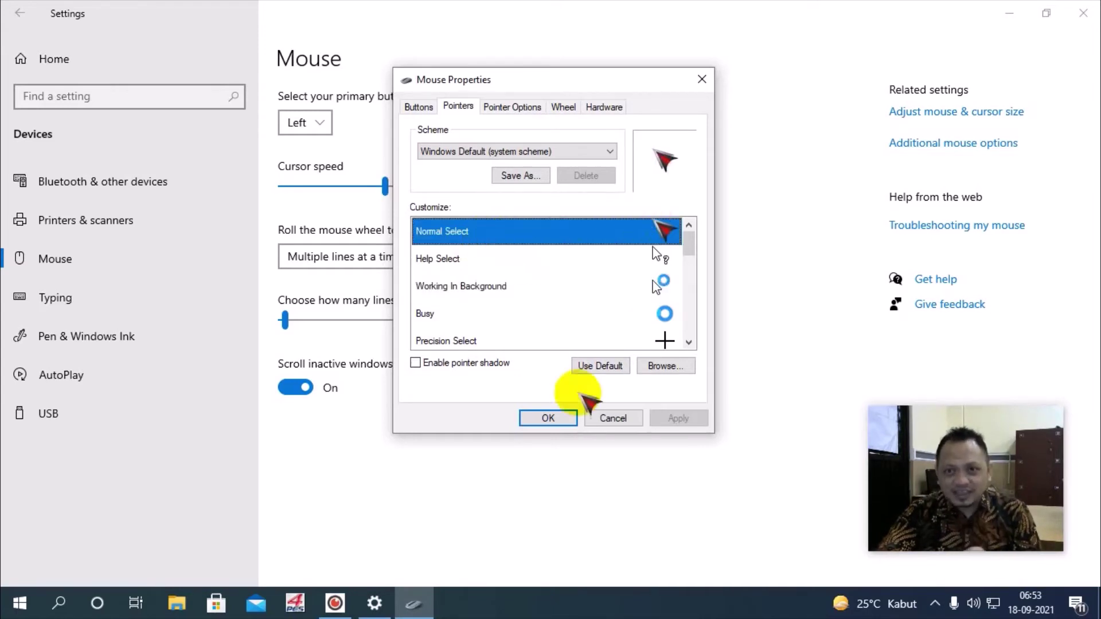
click(612, 367)
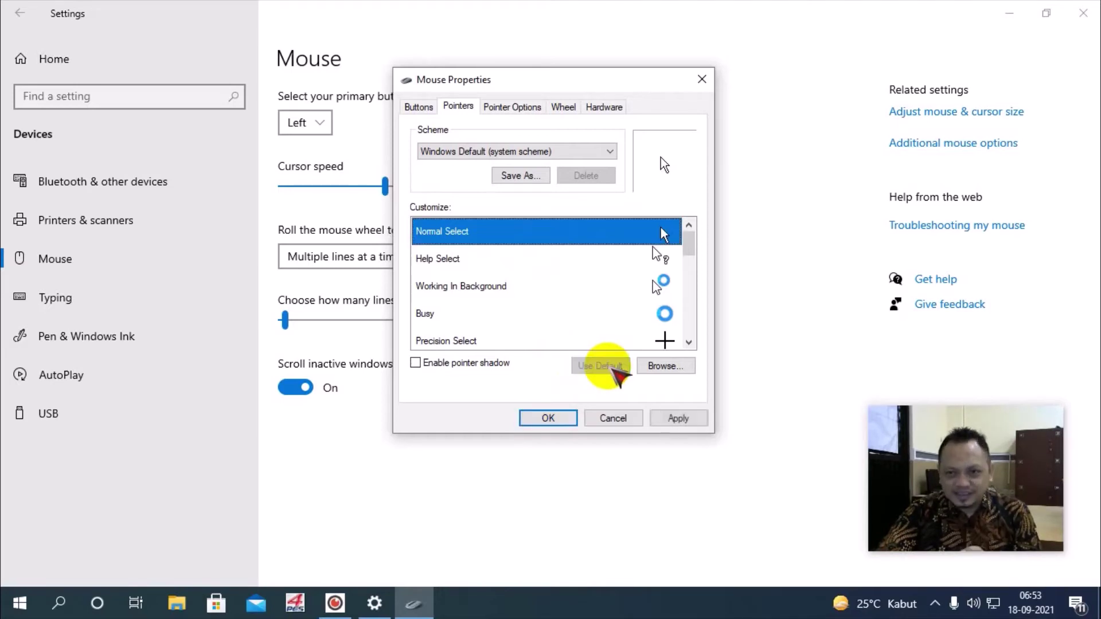
click(678, 418)
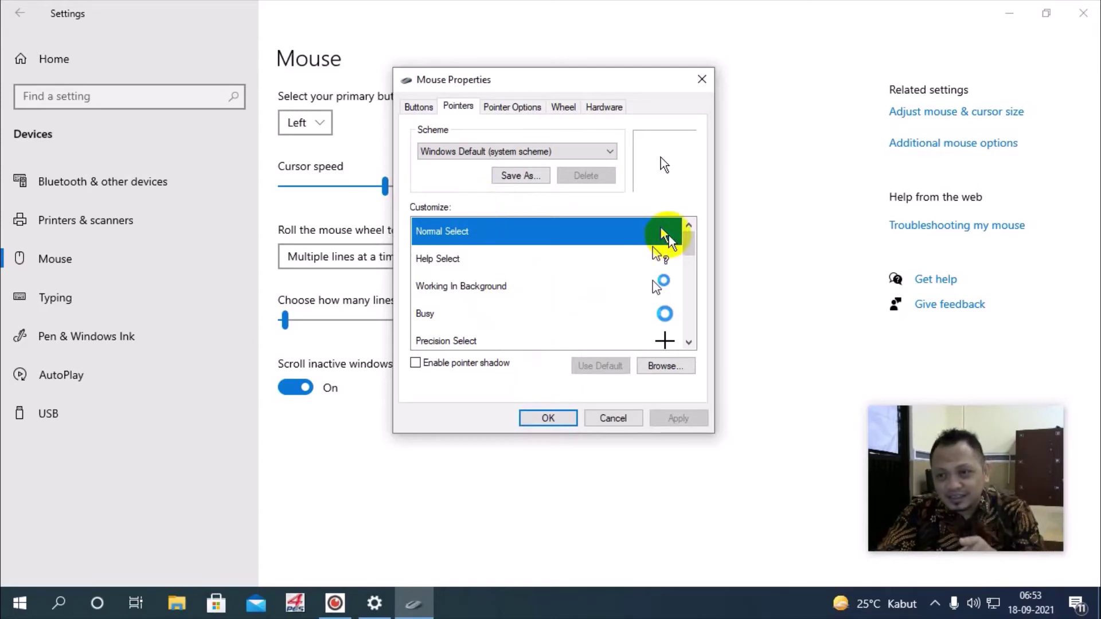
Browse for another Normal Select cursor in the Cursors folder inside Windows on System (C:).
click(486, 288)
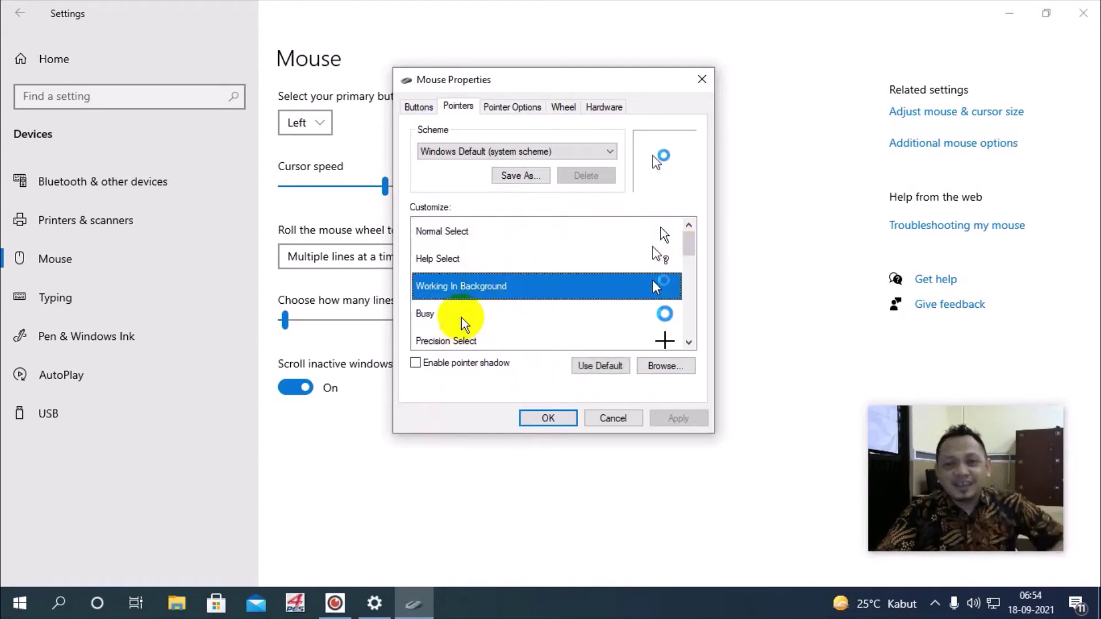
click(469, 234)
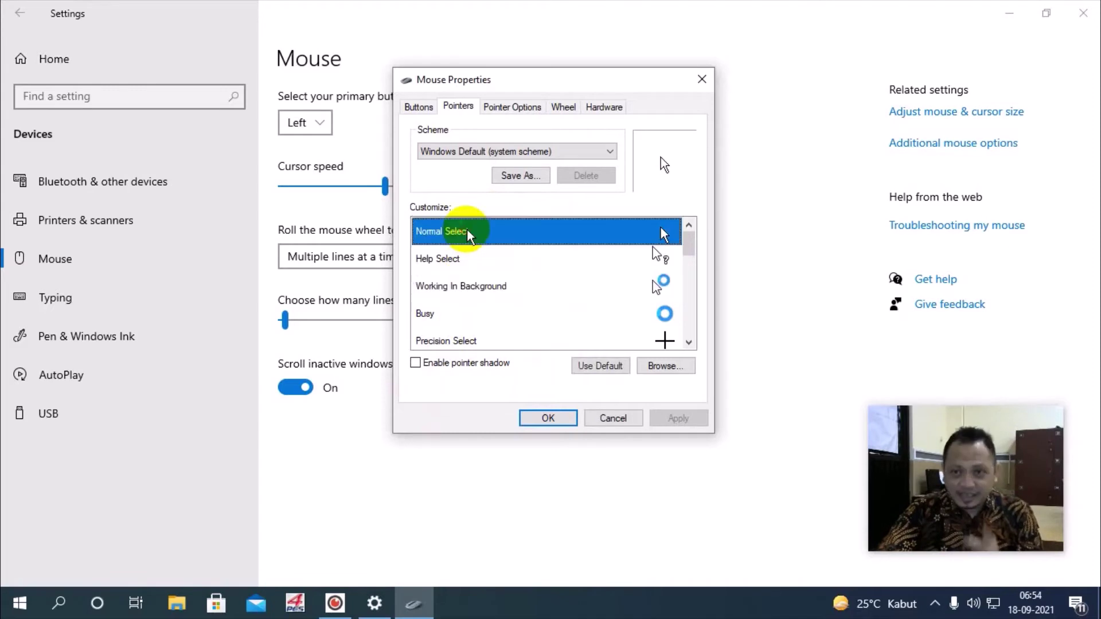
click(665, 367)
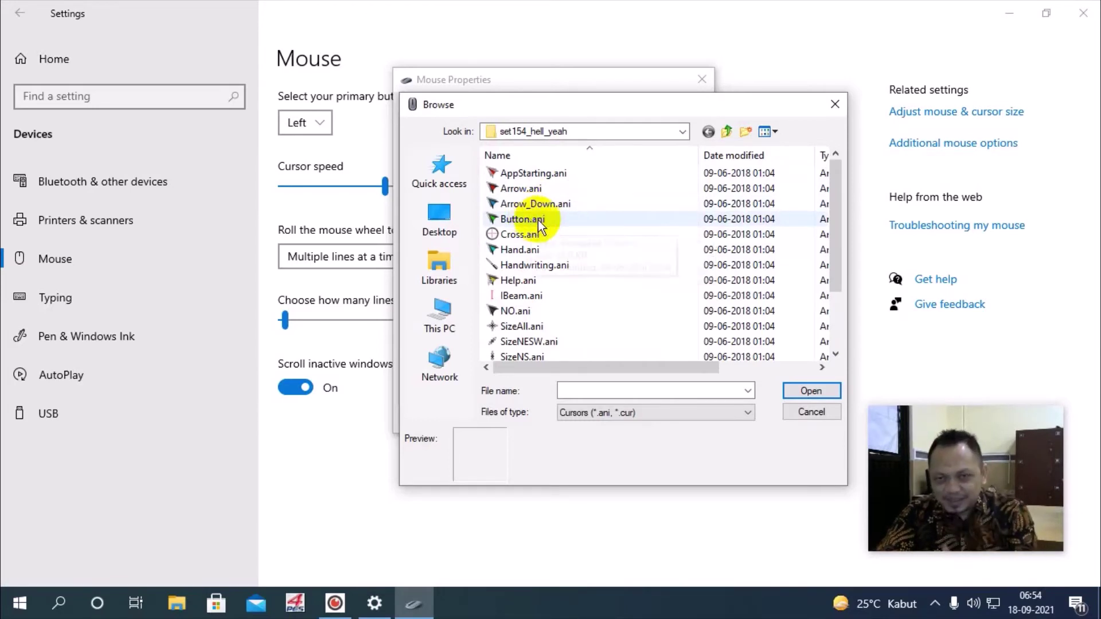
click(443, 314)
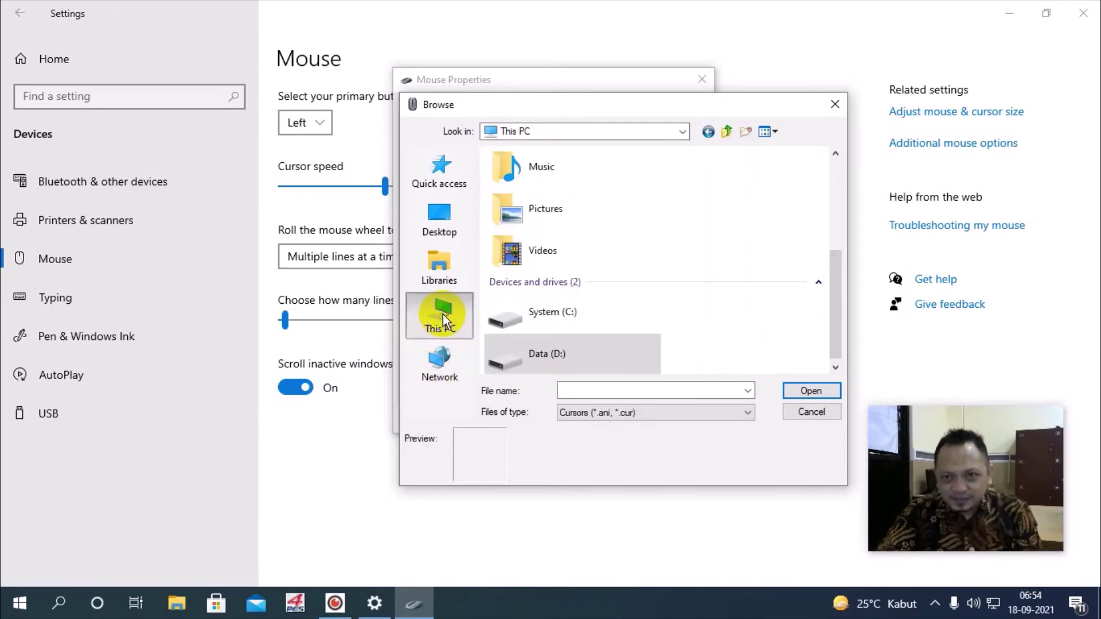
double_click(575, 309)
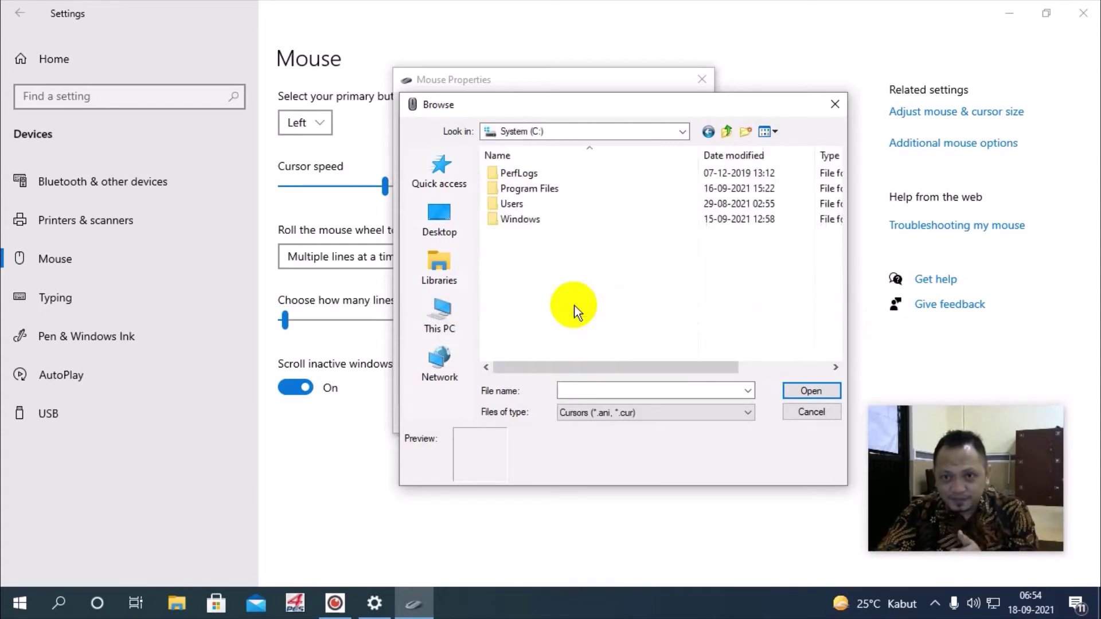
click(528, 223)
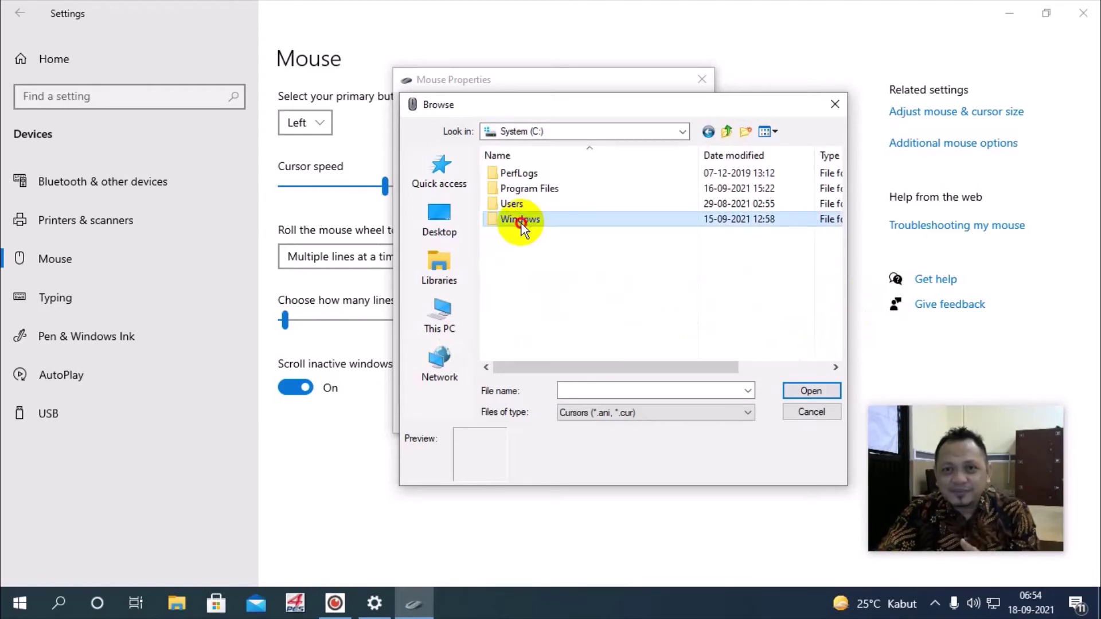
double_click(525, 223)
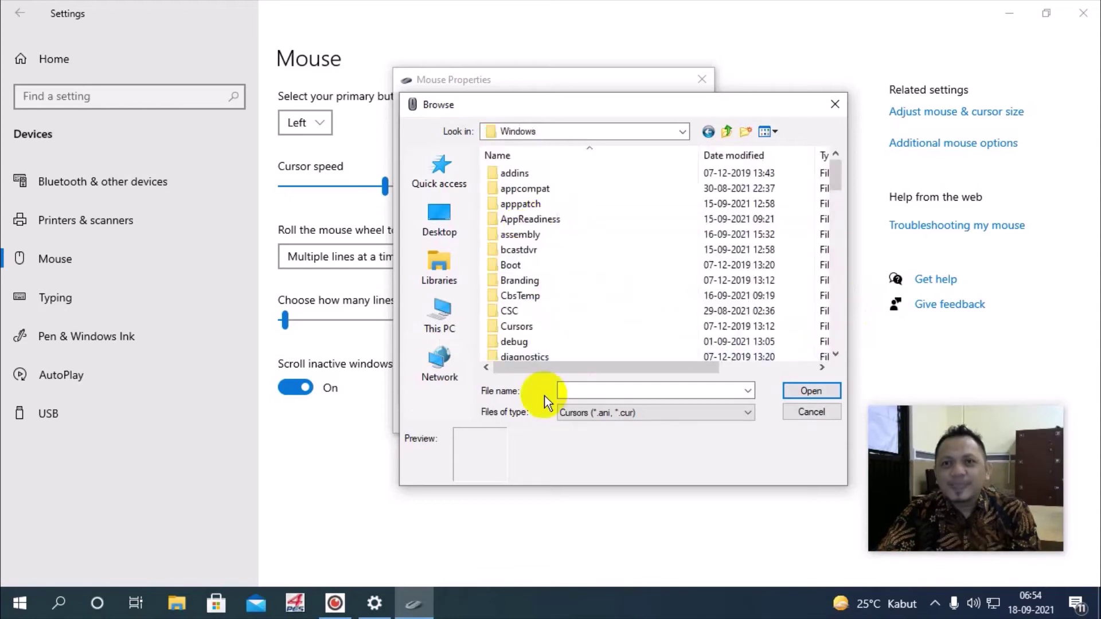
click(528, 329)
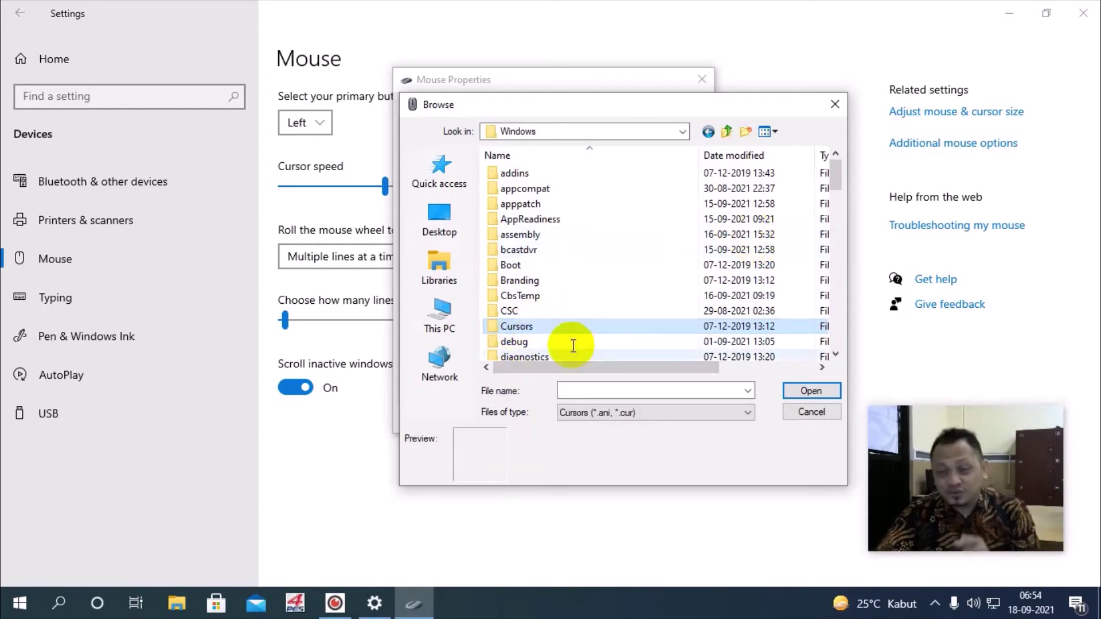
double_click(526, 327)
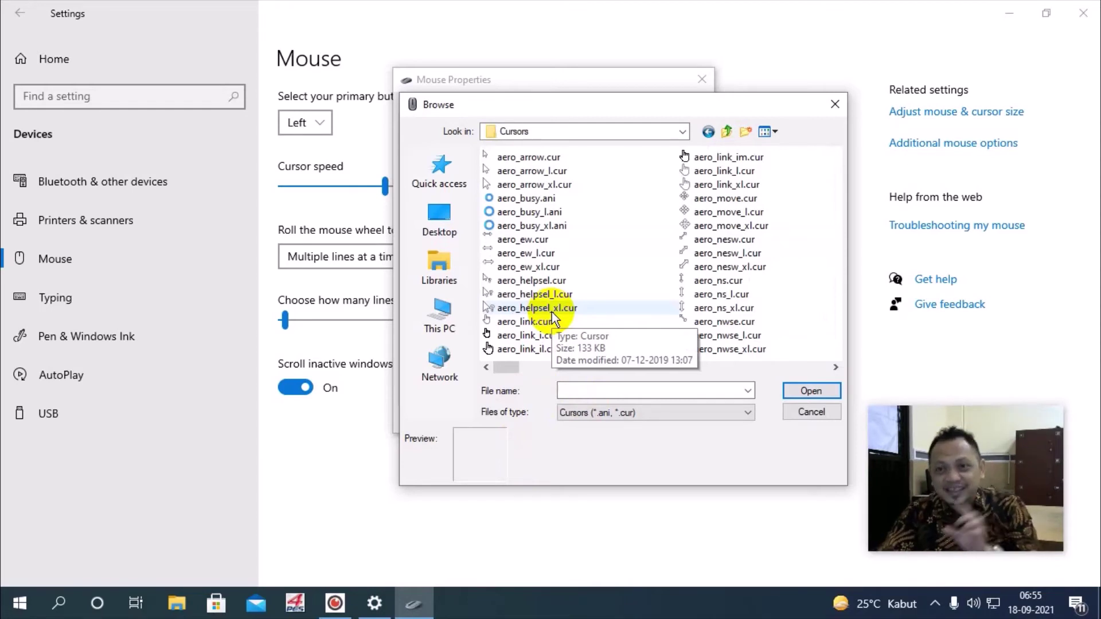
Assign aero_helpsel.cur from the Cursors folder to the Normal Select pointer and apply the change.
click(516, 280)
click(797, 392)
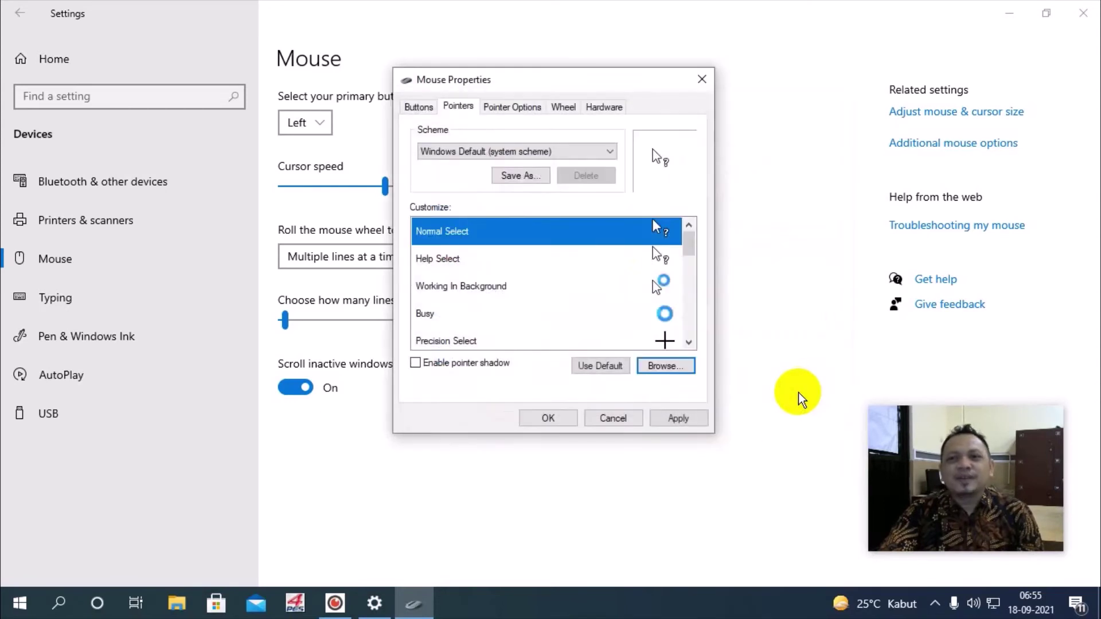
click(675, 416)
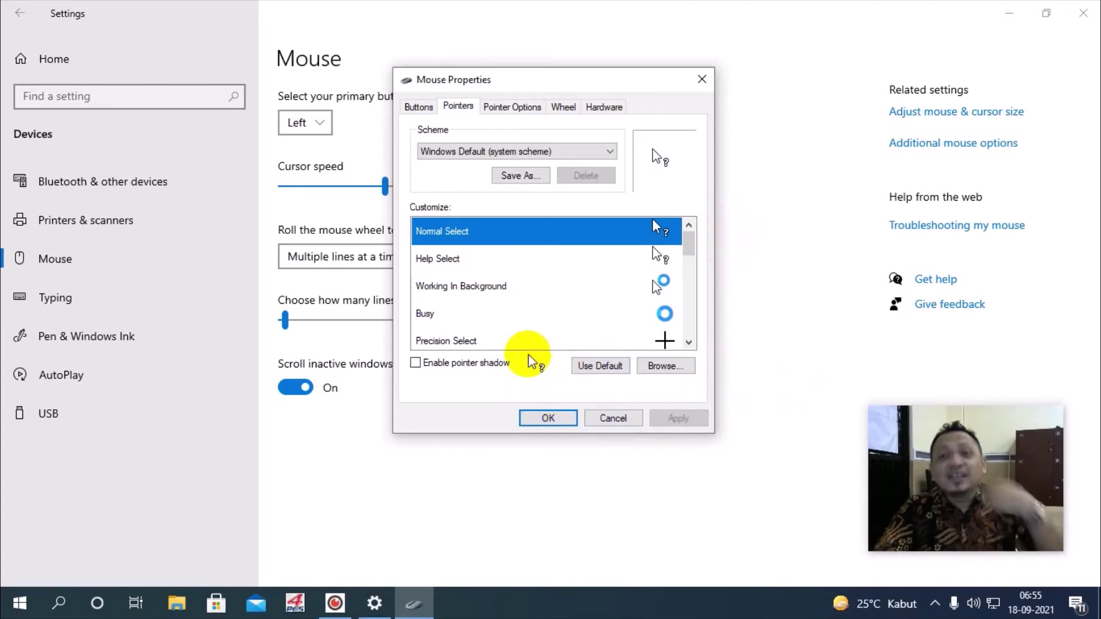
click(463, 264)
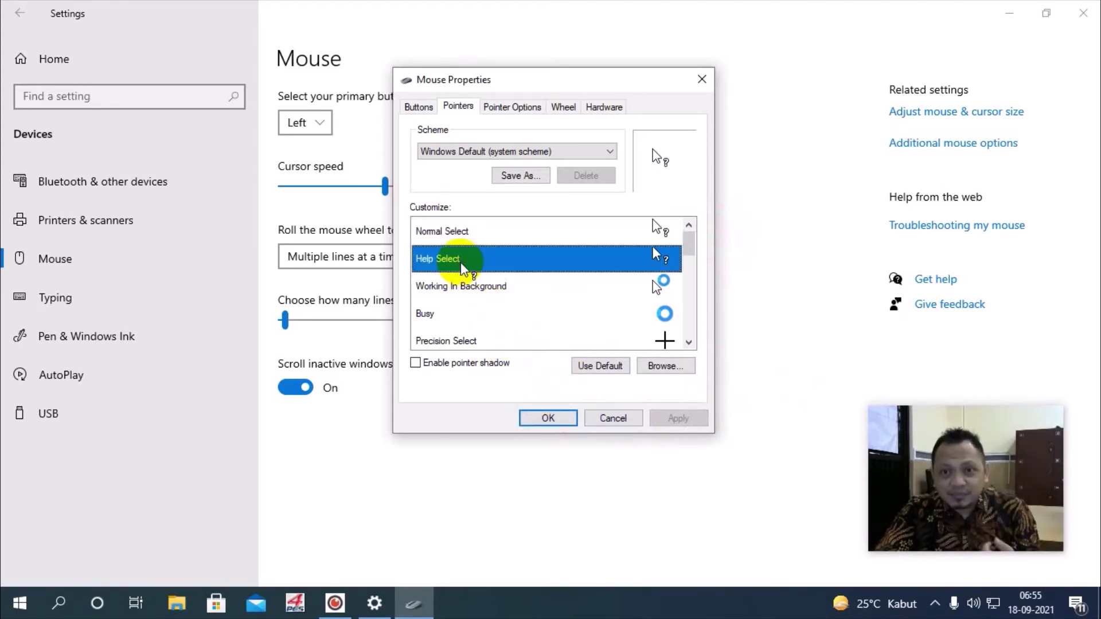
click(669, 372)
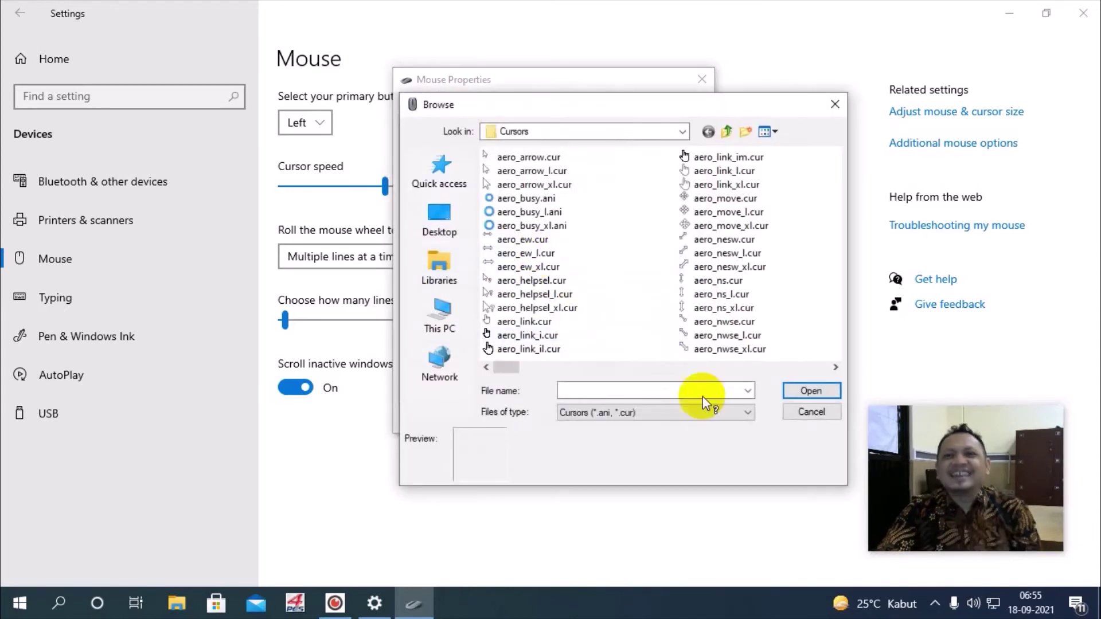
click(810, 412)
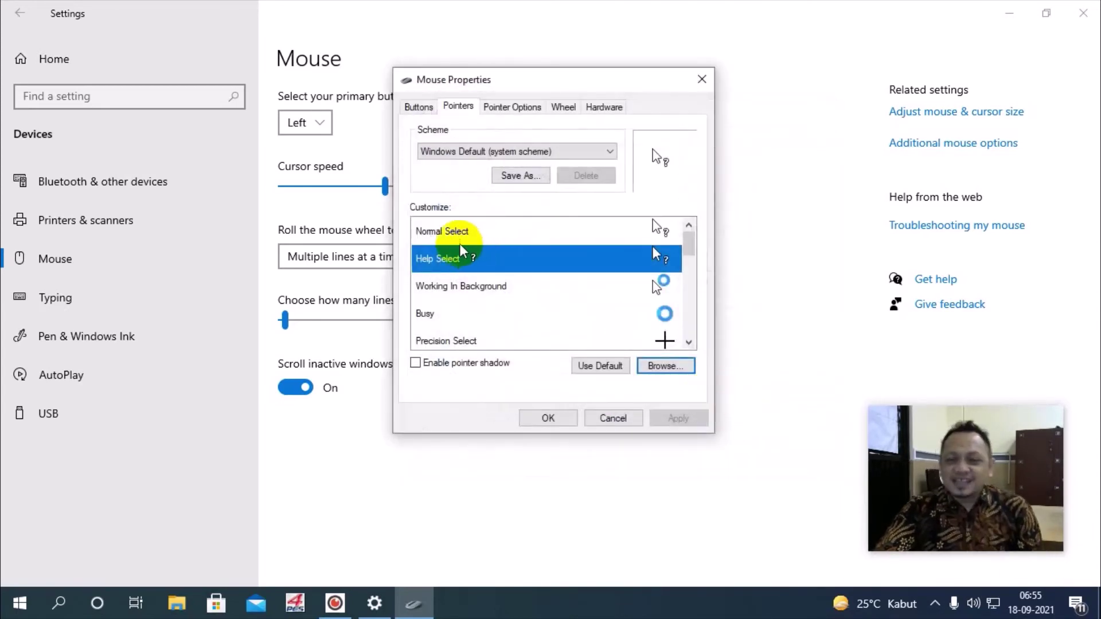
Return the Normal Select pointer from the help cursor to its default cursor and apply the change.
click(481, 230)
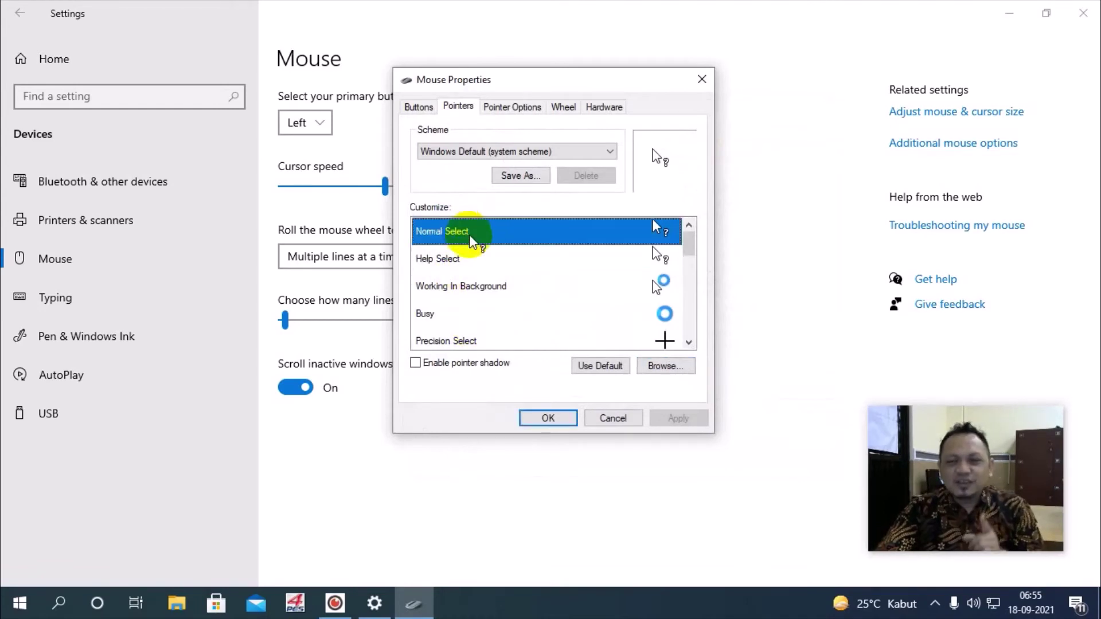
click(598, 367)
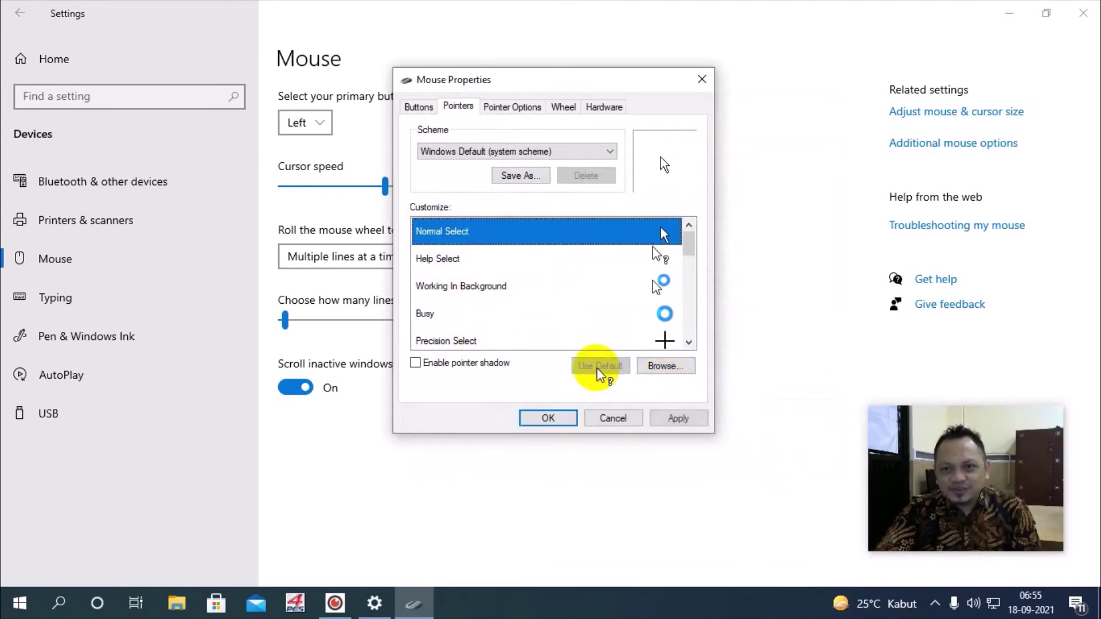
click(665, 420)
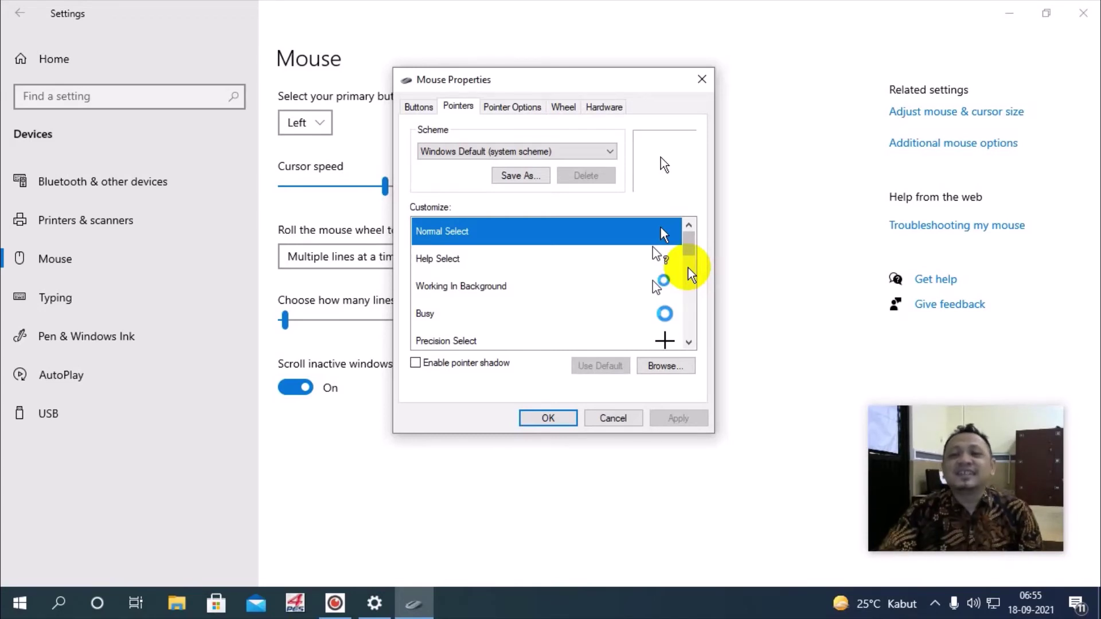
click(691, 247)
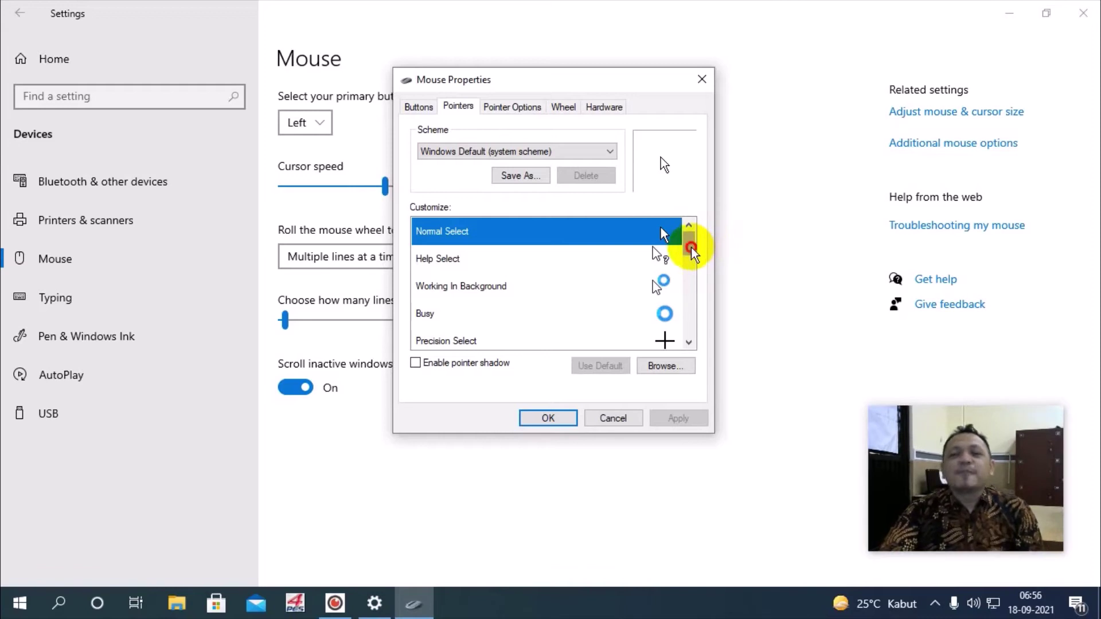
mouse_move(691, 248)
mouse_down()
mouse_move(692, 342)
mouse_move(671, 246)
mouse_up()
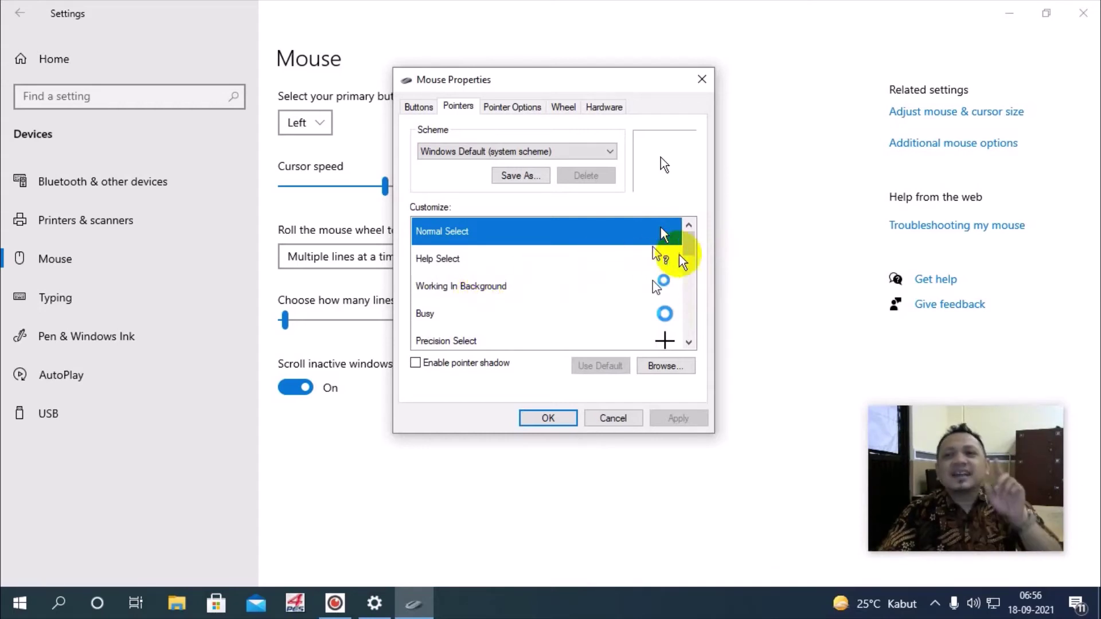
drag(693, 261, 686, 233)
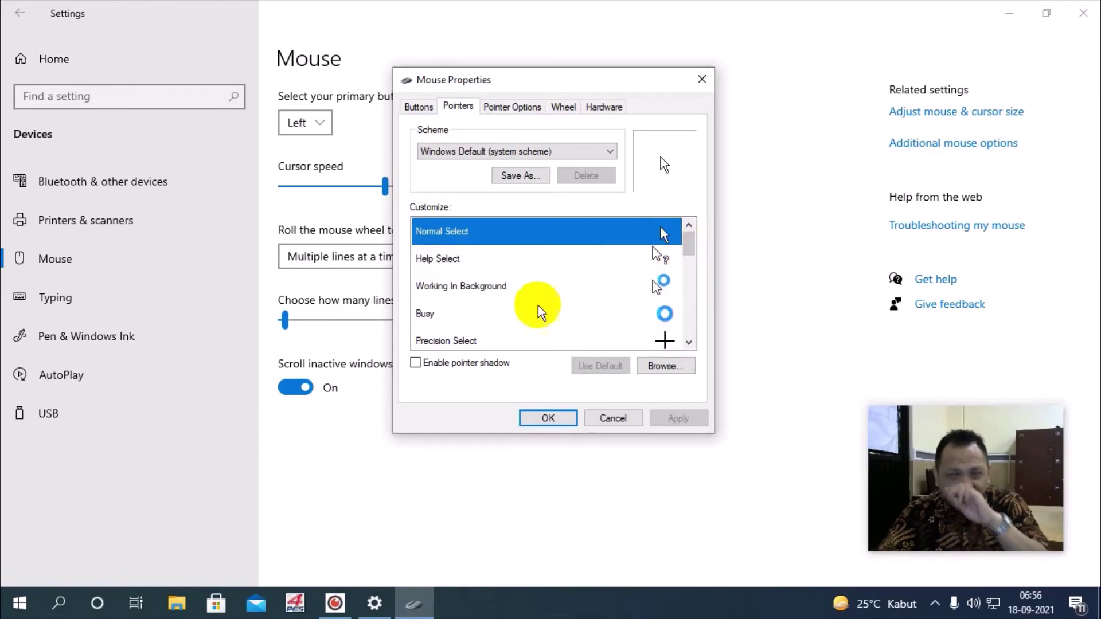
Examine the pointer roles in the customization list, including Normal Select, Help Select, Working In Background and Busy.
click(467, 262)
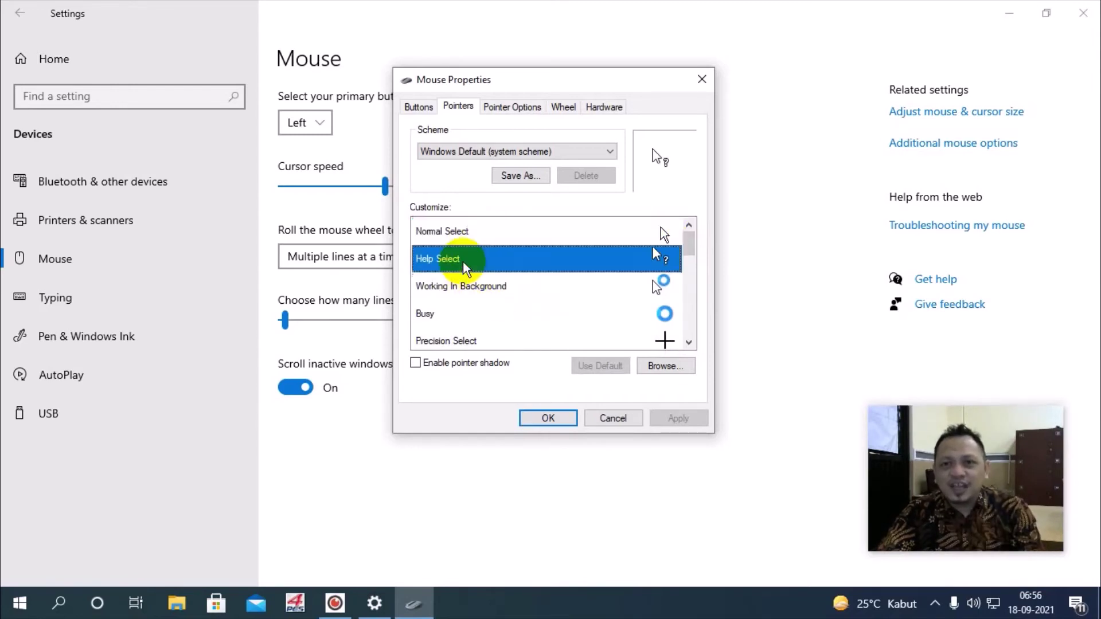
click(483, 291)
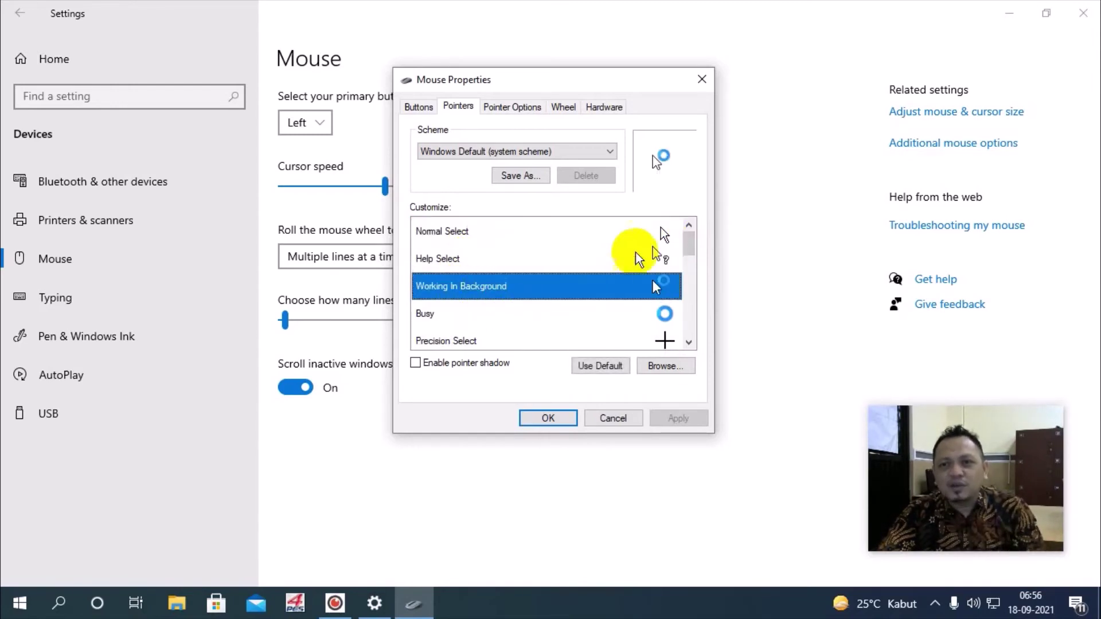
mouse_move(688, 238)
mouse_down()
mouse_move(695, 315)
mouse_move(691, 246)
mouse_up()
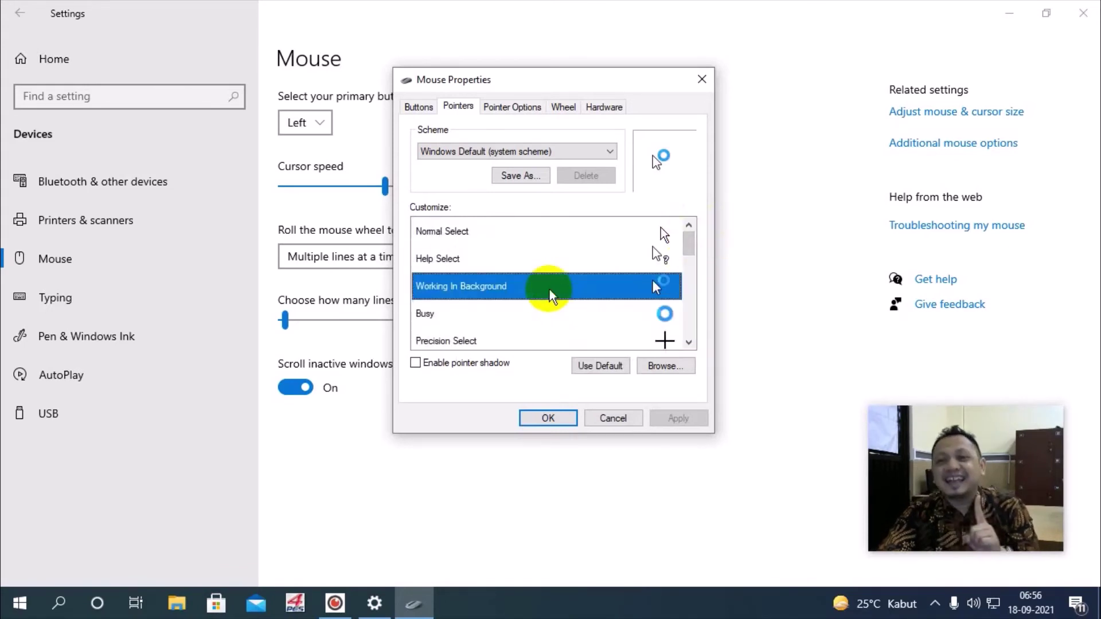
key(Up)
key(Up)
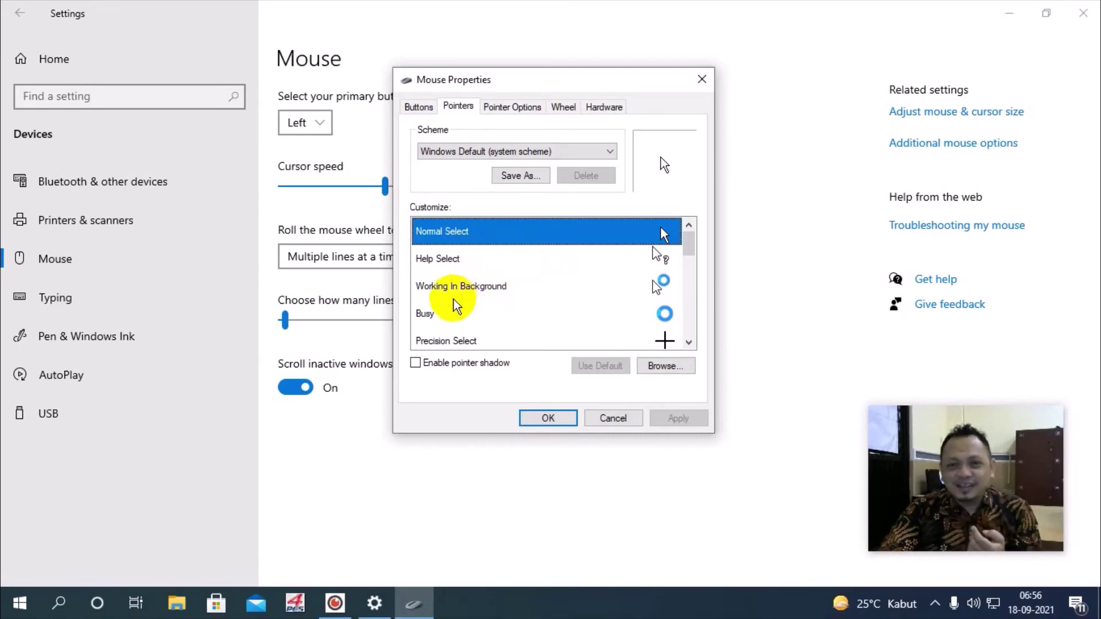
click(435, 314)
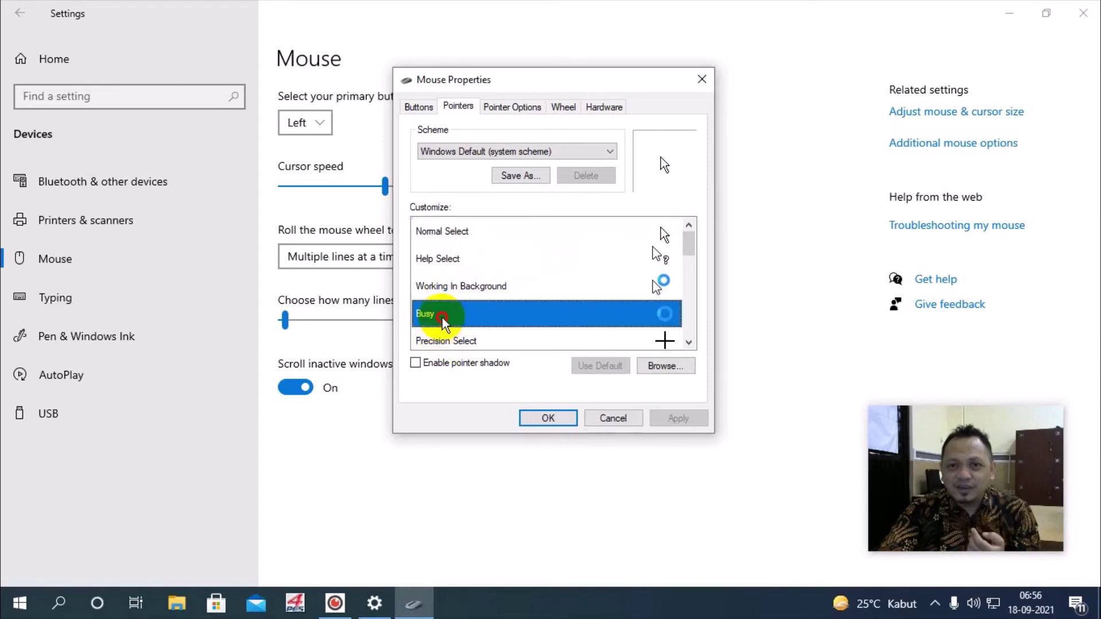
click(441, 259)
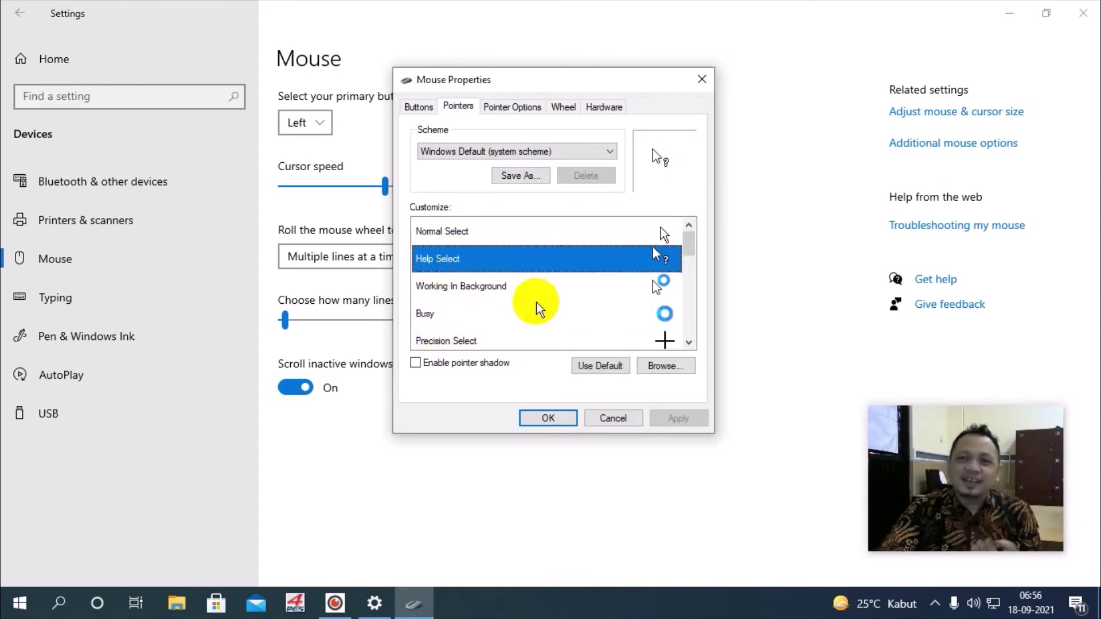
mouse_move(690, 240)
mouse_down()
mouse_move(690, 321)
mouse_move(688, 245)
mouse_up()
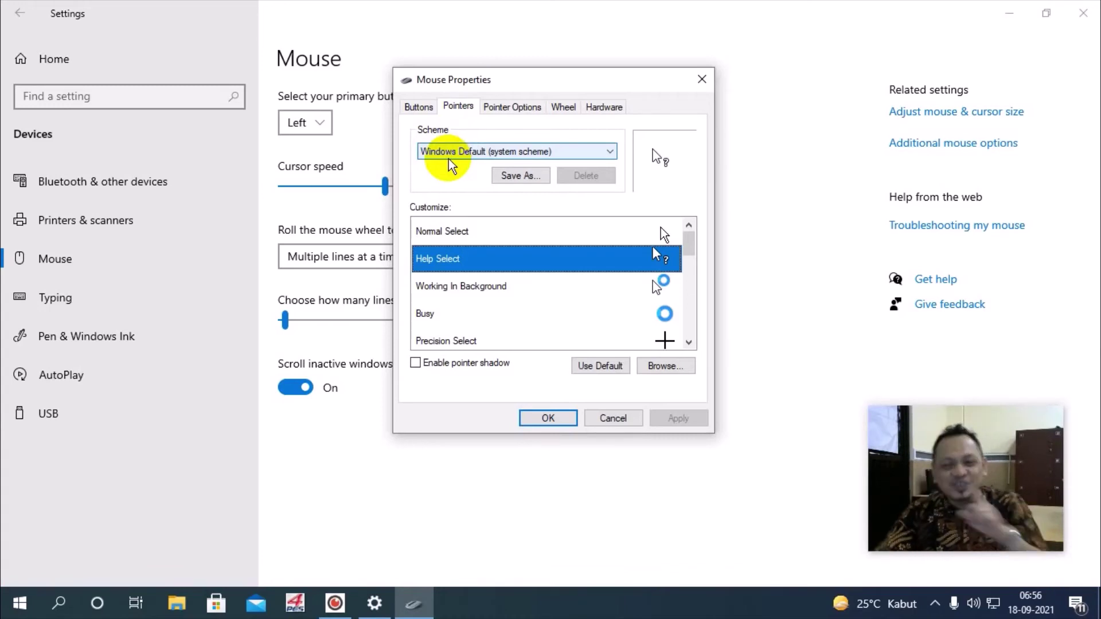
Choose the Windows Black (extra large) (system scheme) pointer scheme, review its cursors, and apply it.
click(611, 152)
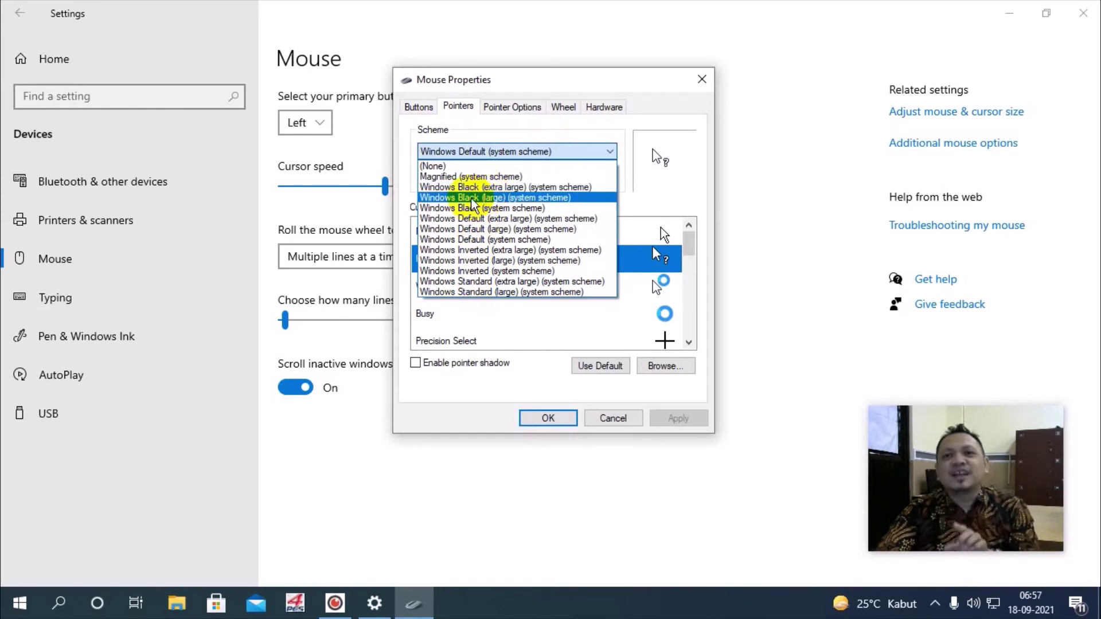
click(492, 188)
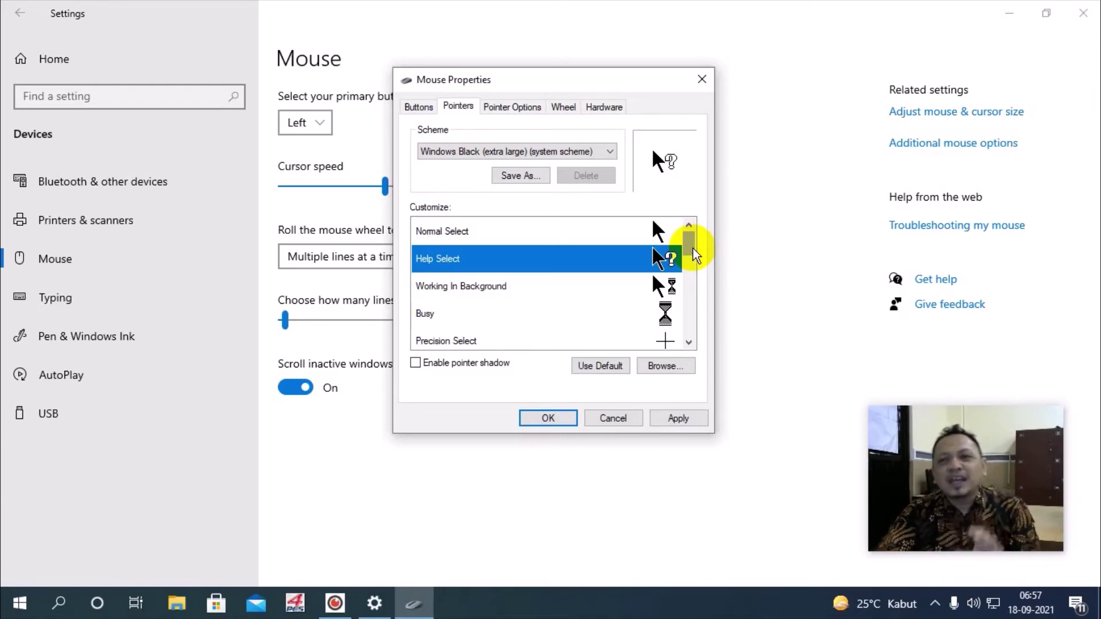
drag(696, 254, 696, 339)
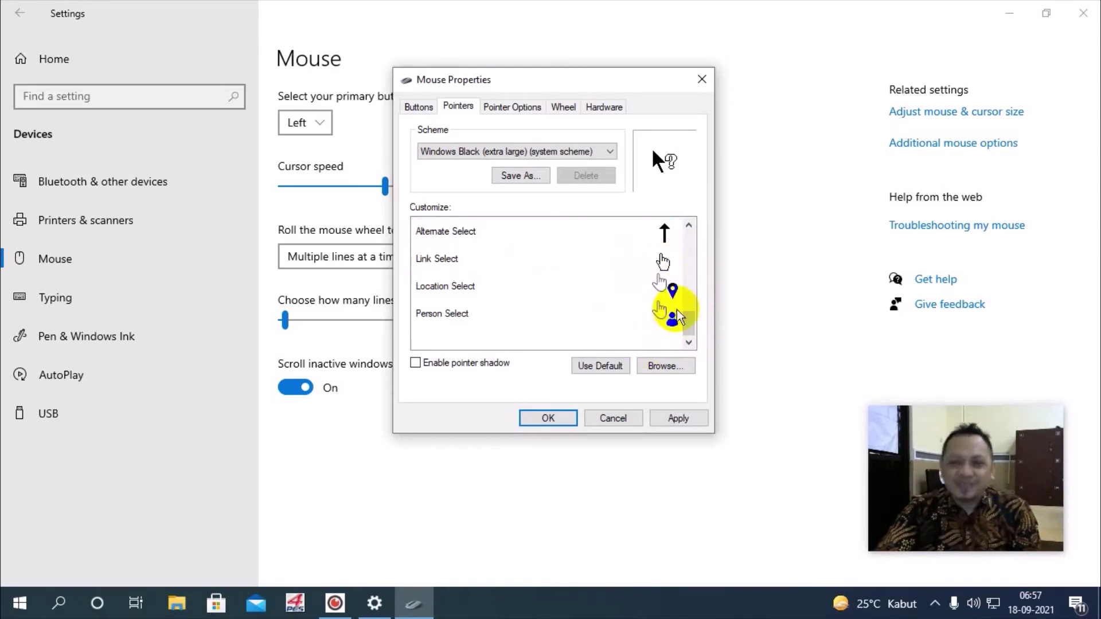
drag(688, 318, 685, 230)
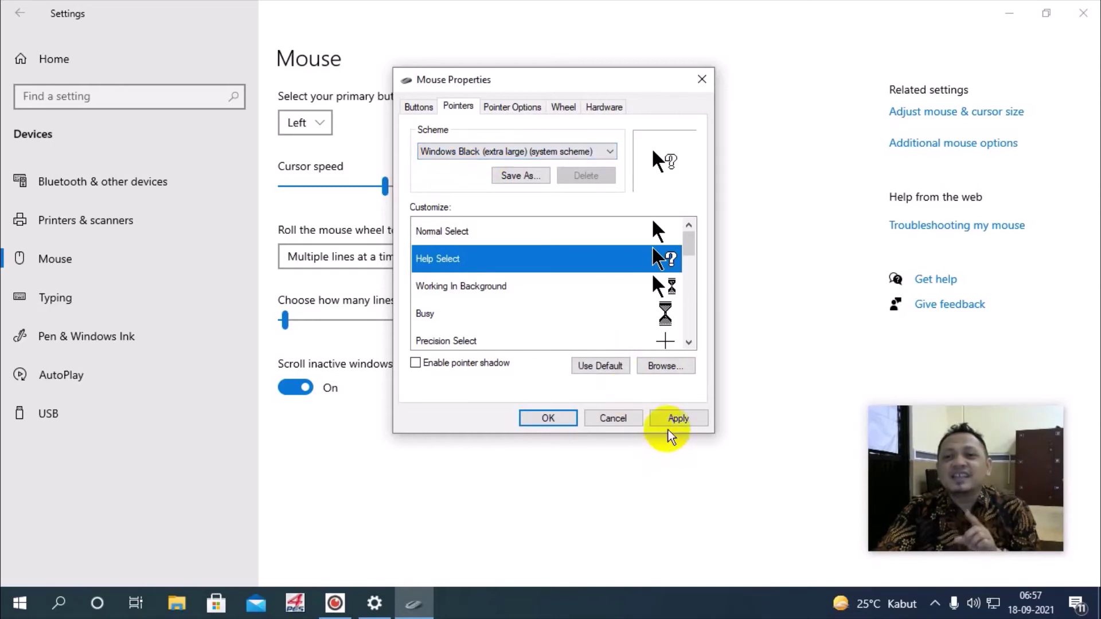
click(678, 419)
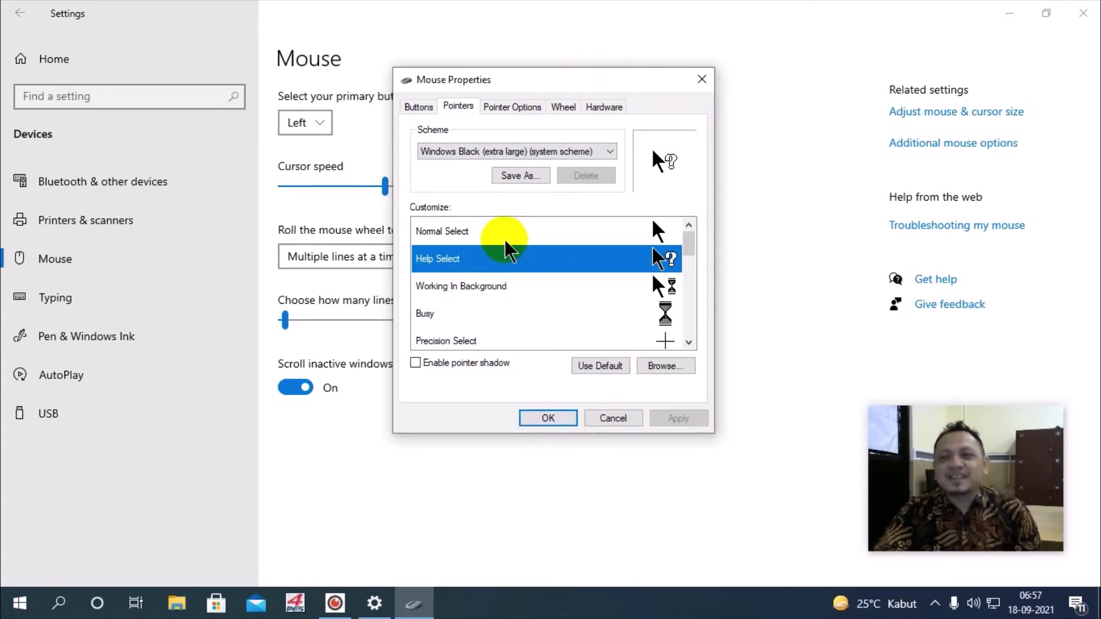
Switch the primary and secondary mouse buttons, test them on the title bar and Start, and restore the original button configuration.
click(428, 110)
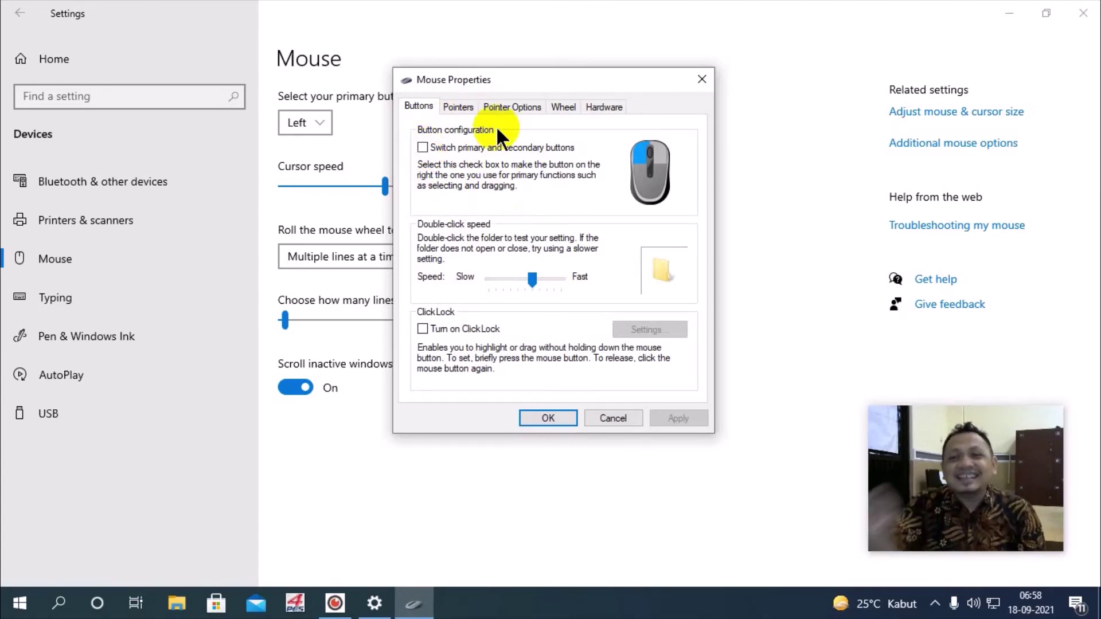
click(425, 148)
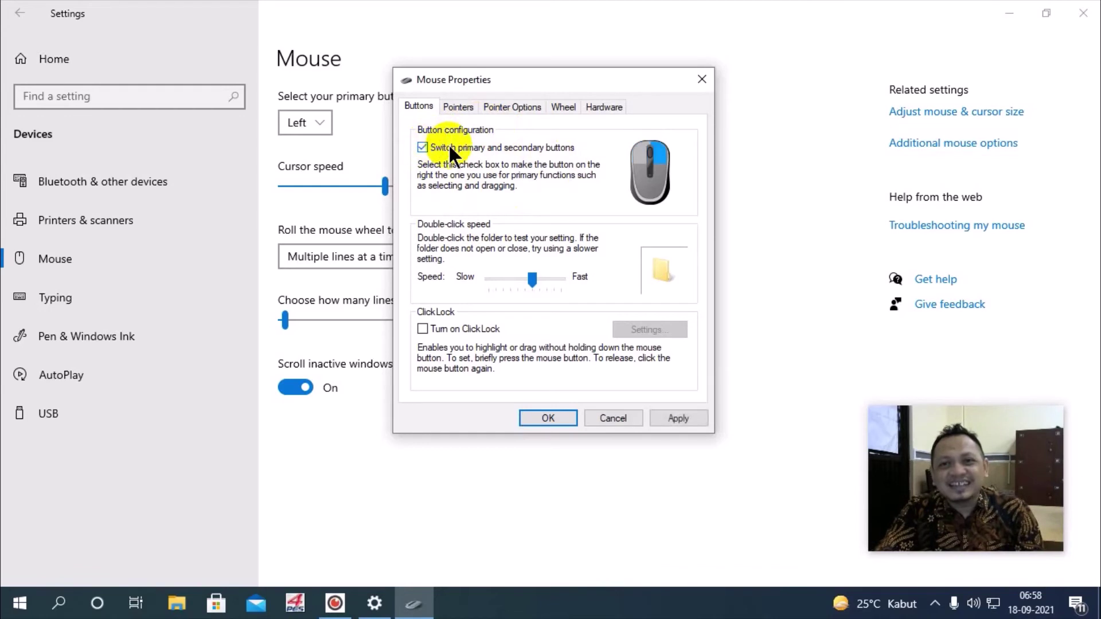
right_click(522, 77)
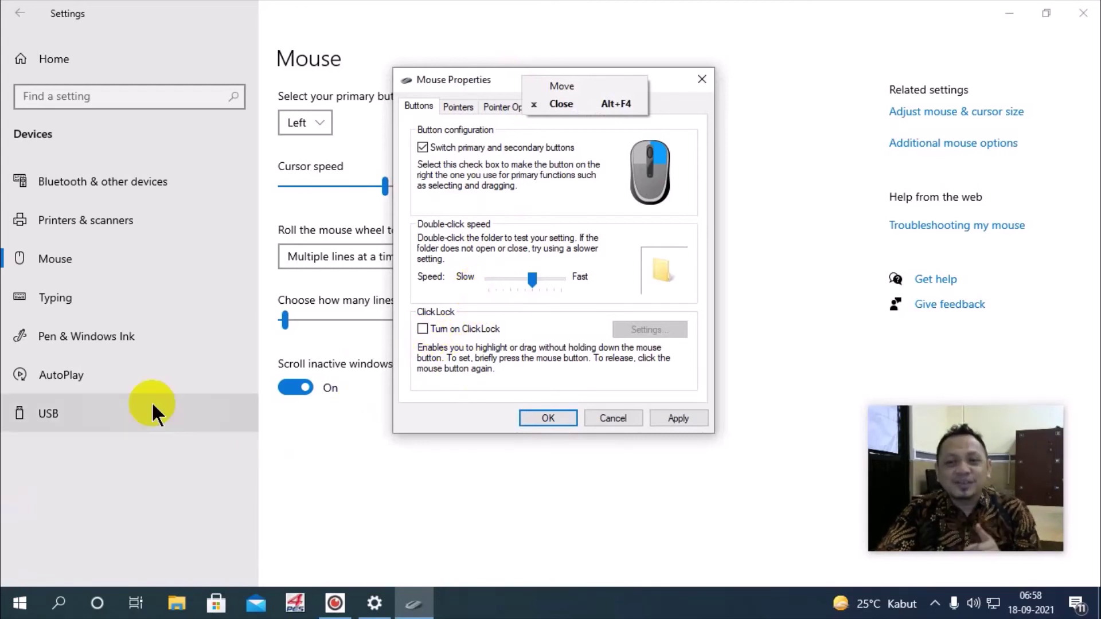
right_click(25, 599)
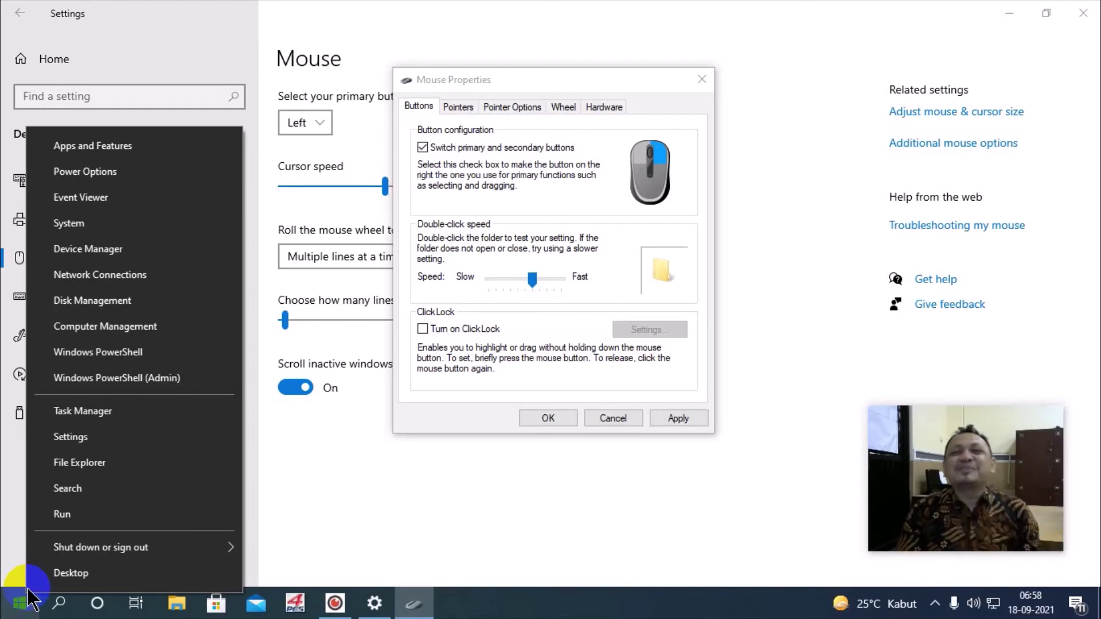
click(441, 410)
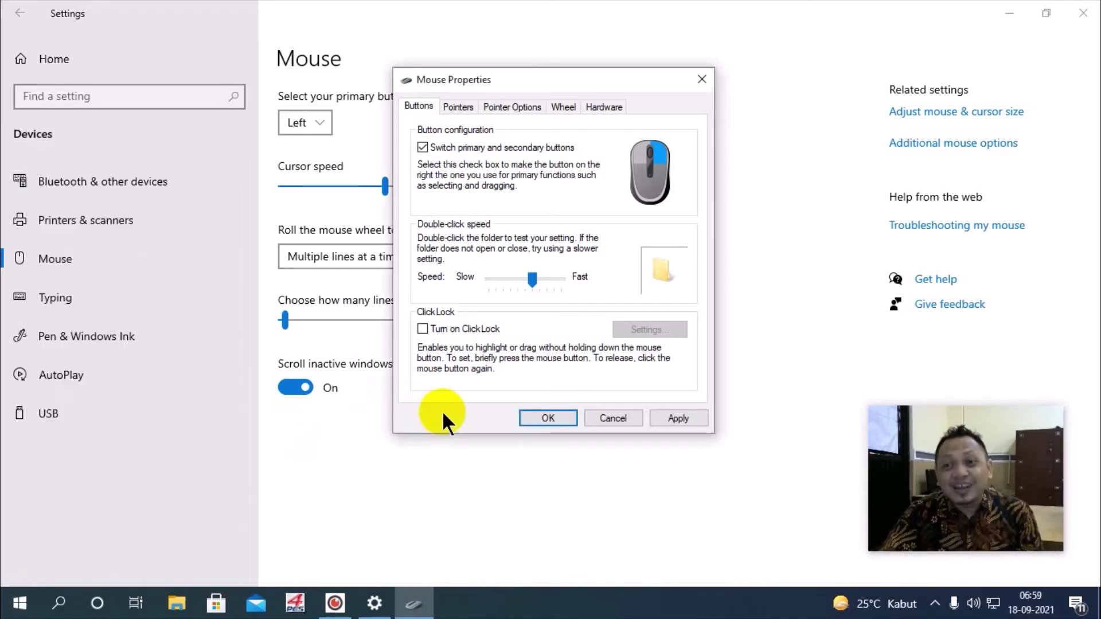
click(21, 607)
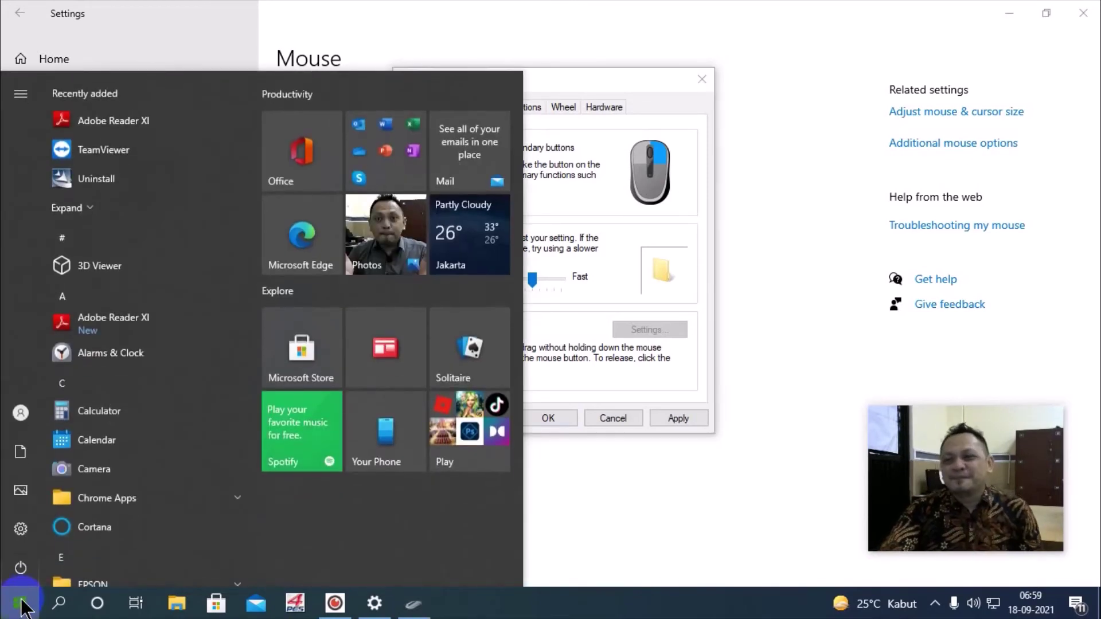
click(595, 321)
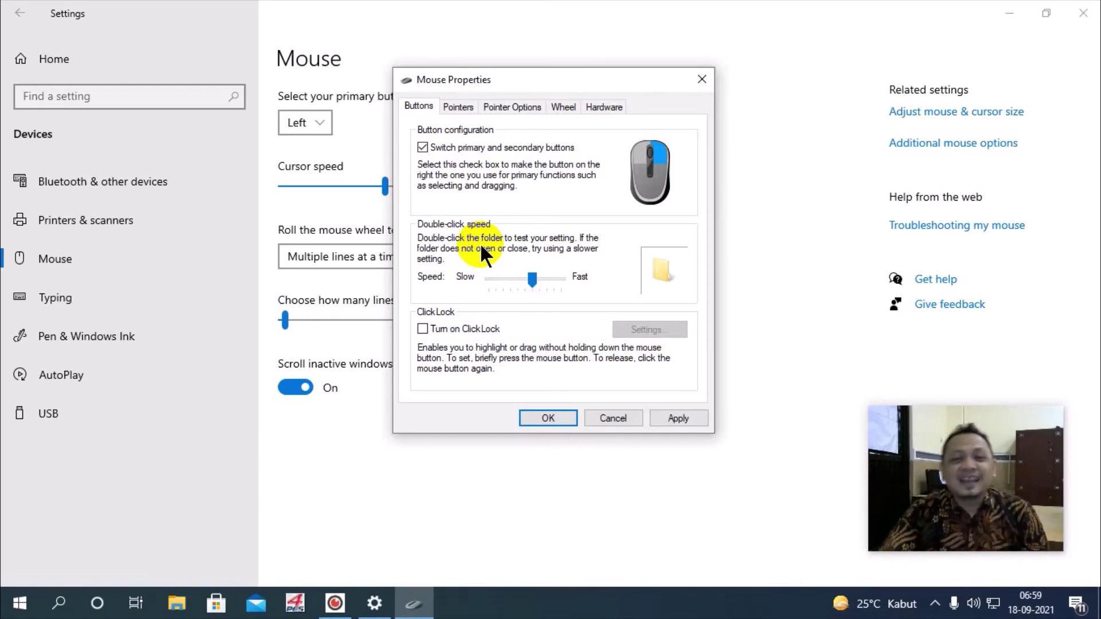
click(421, 145)
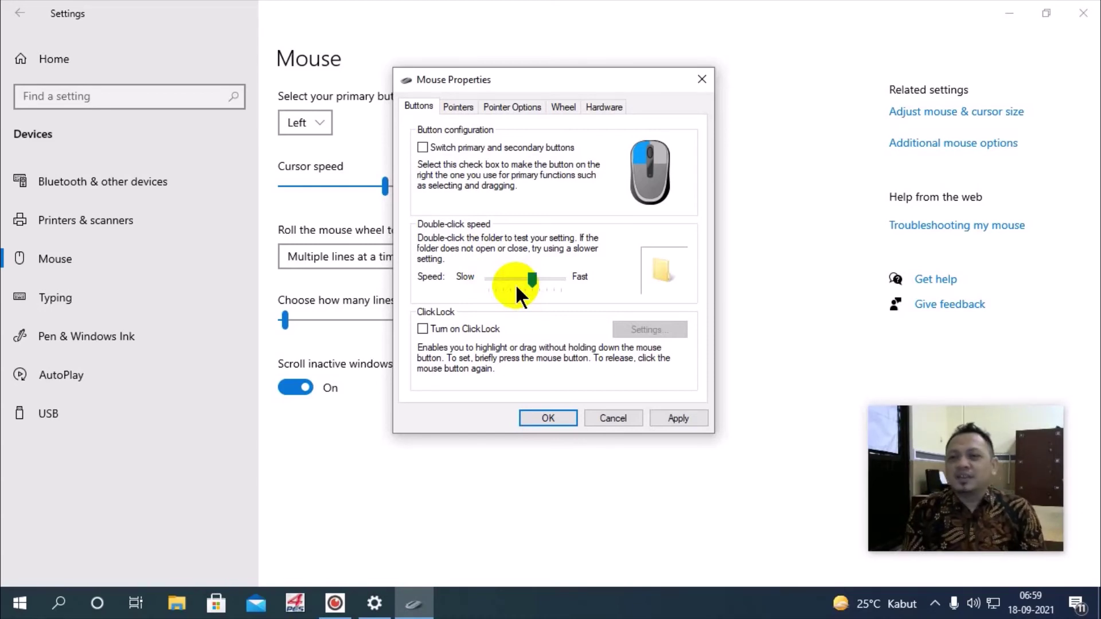
Set both the double-click speed and the pointer speed to the middle of their Slow–Fast ranges.
drag(516, 286, 575, 287)
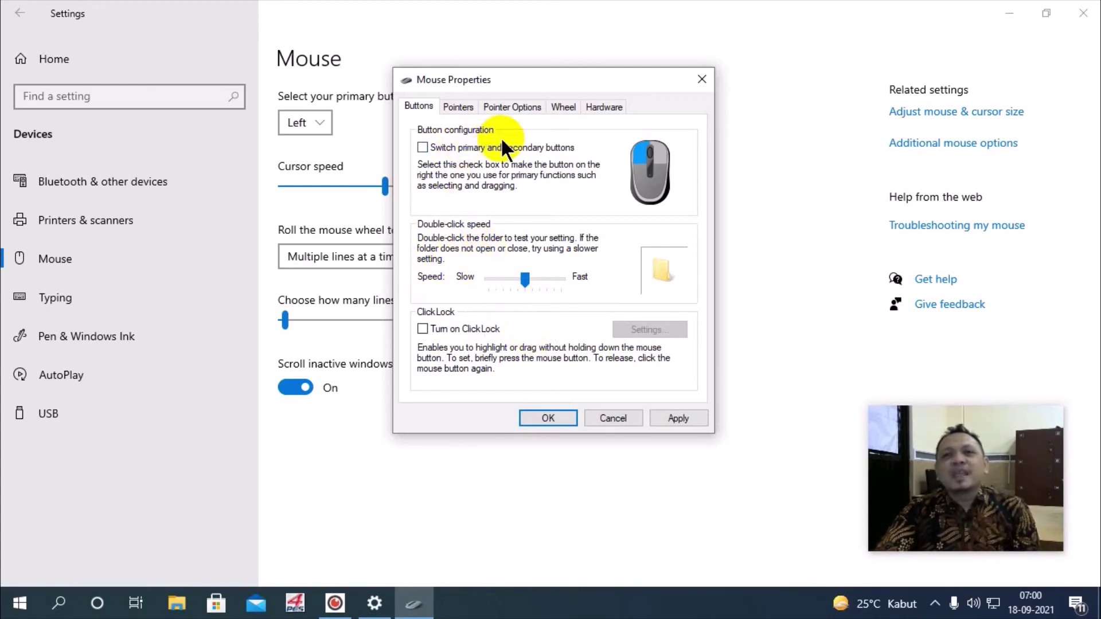
click(510, 105)
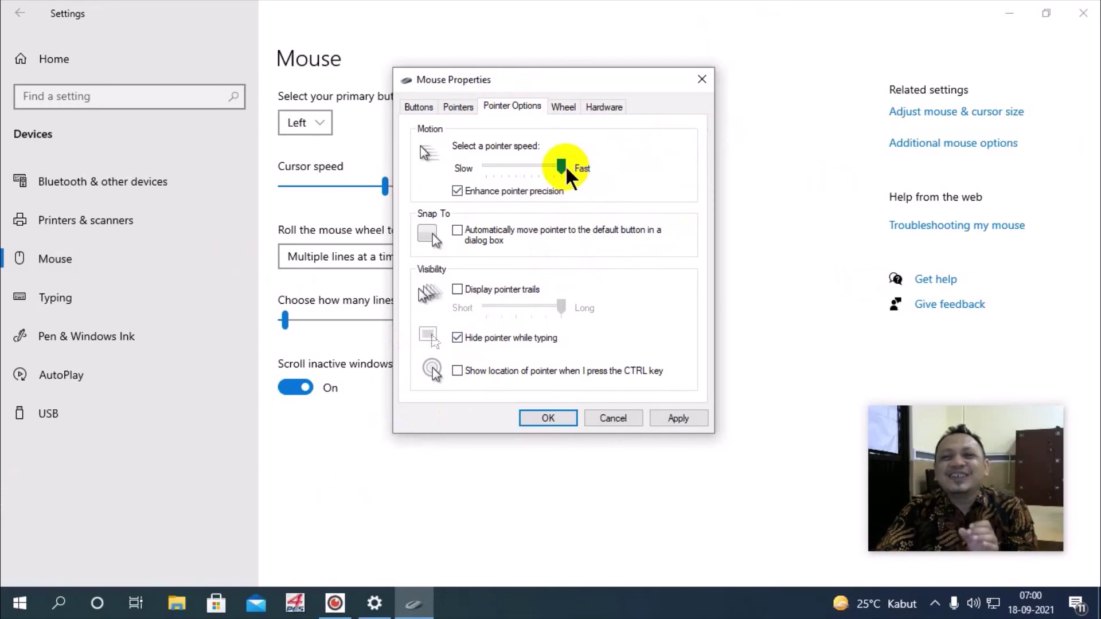
drag(565, 167, 516, 166)
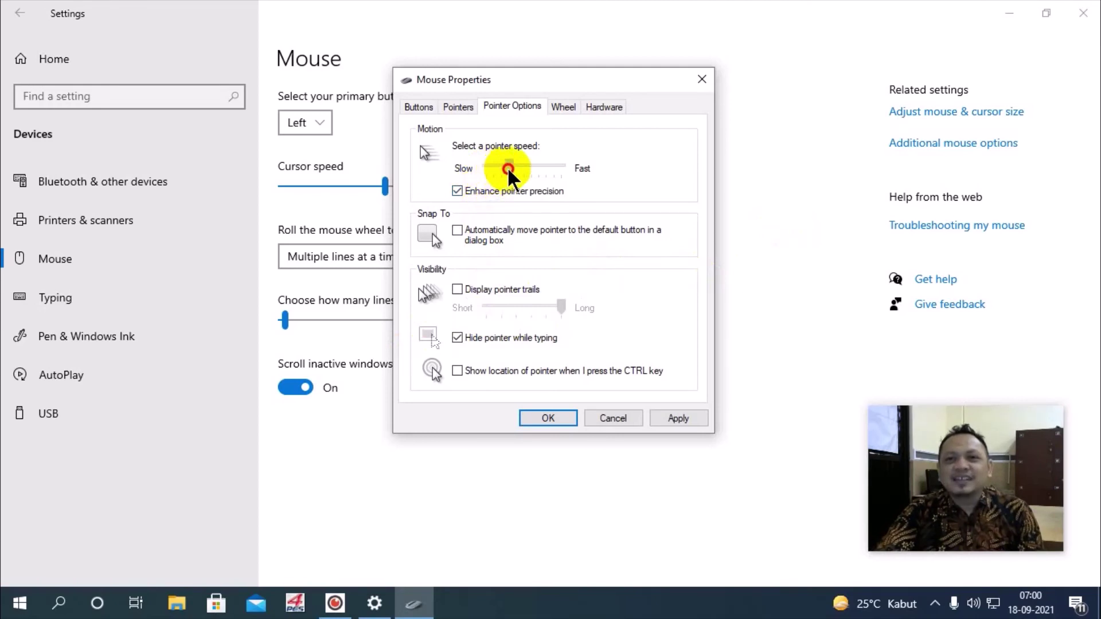
drag(507, 167, 517, 167)
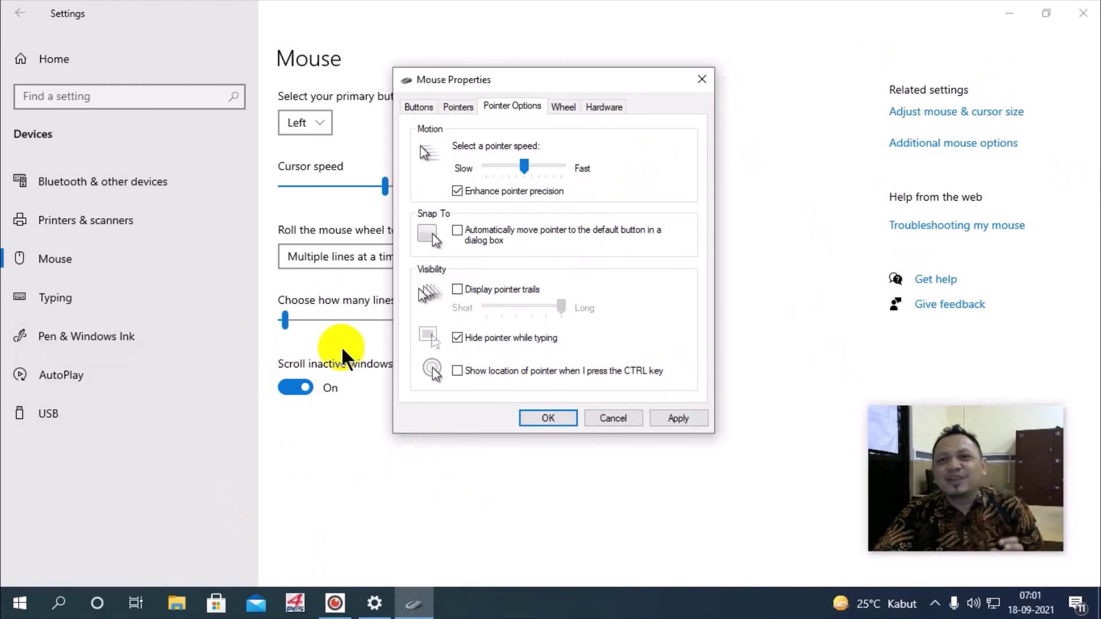
Turn on the display of pointer trails to try the effect, and turn it off again.
click(511, 287)
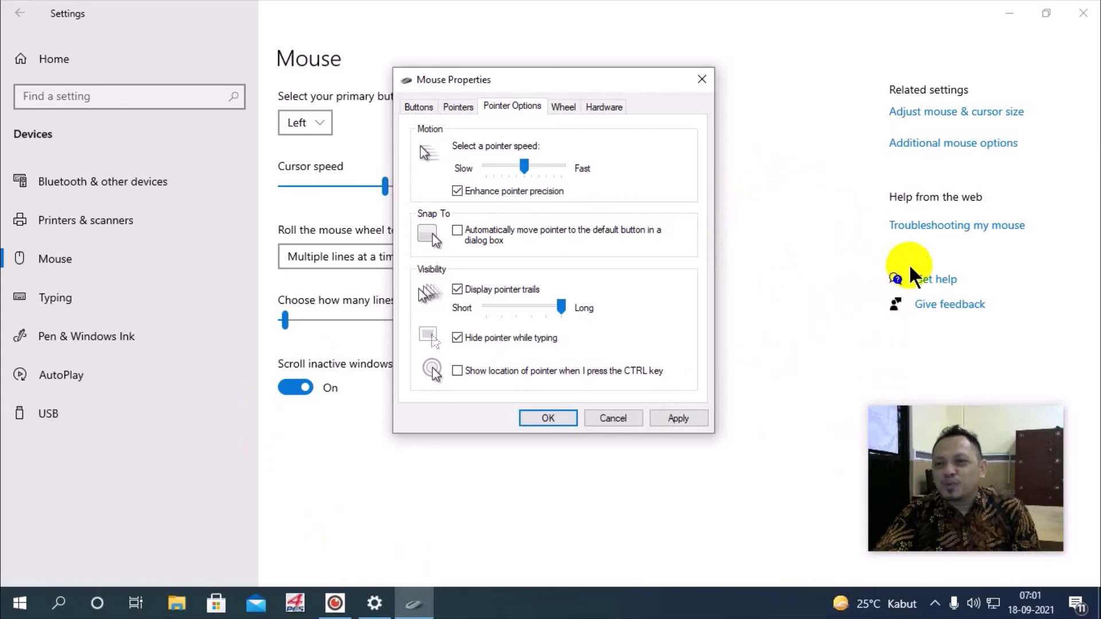
click(476, 291)
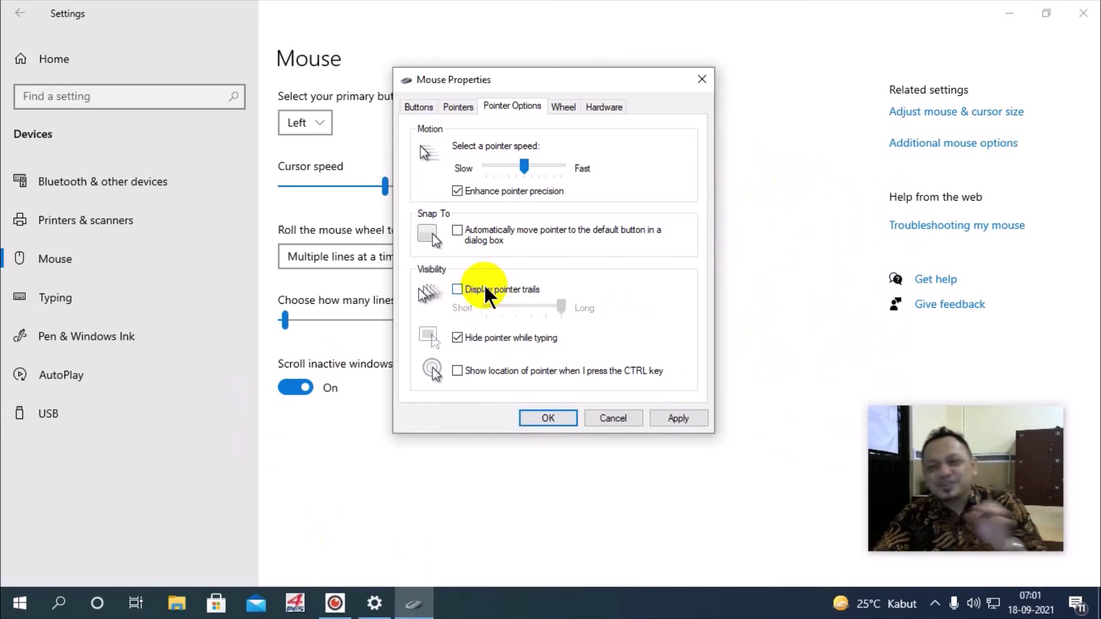
Try vertical wheel scrolling by one screen at a time, and return it to a set number of lines at a time.
click(564, 106)
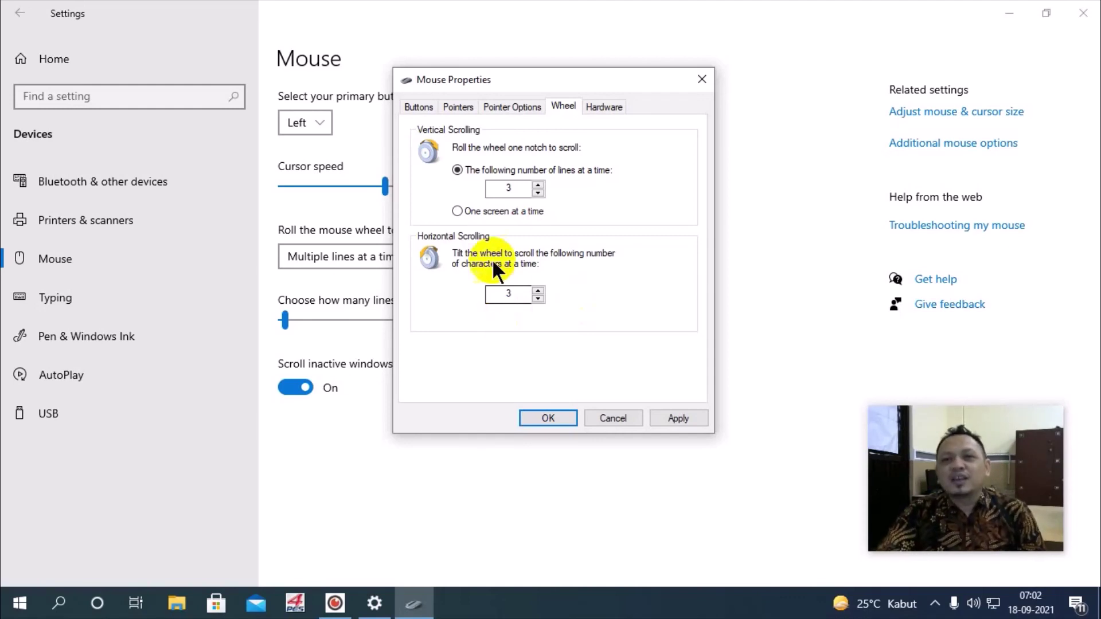
click(510, 274)
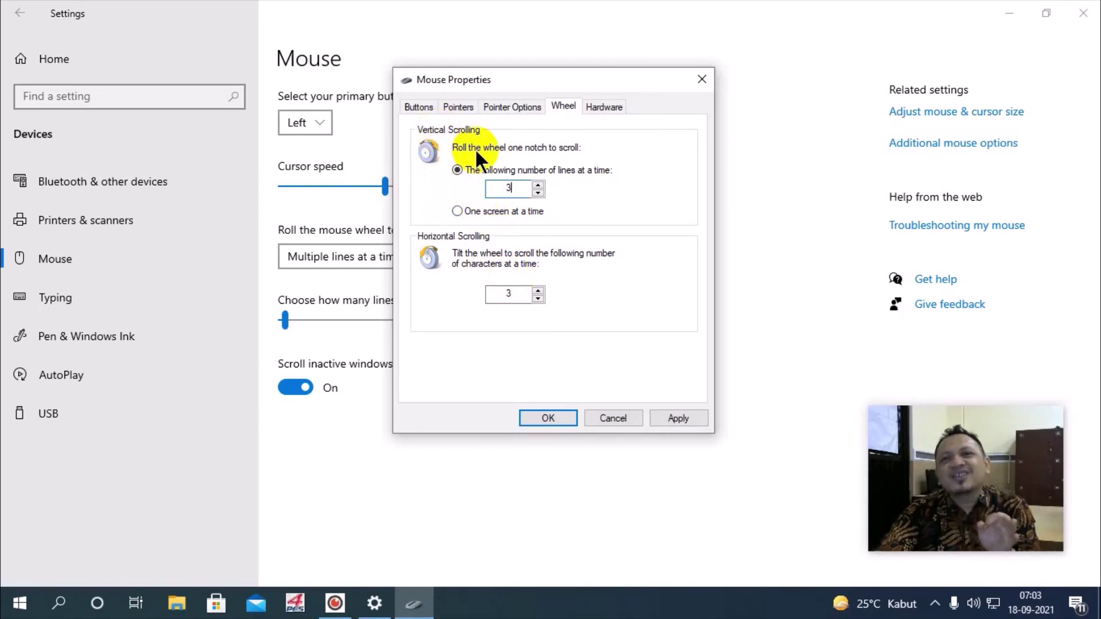
click(471, 210)
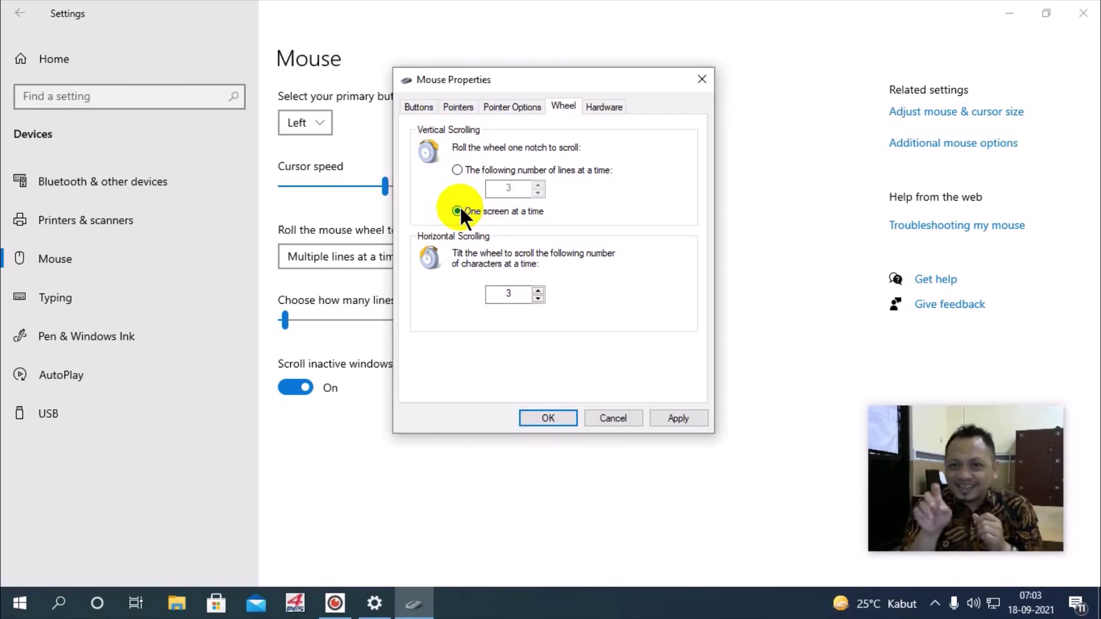
click(485, 168)
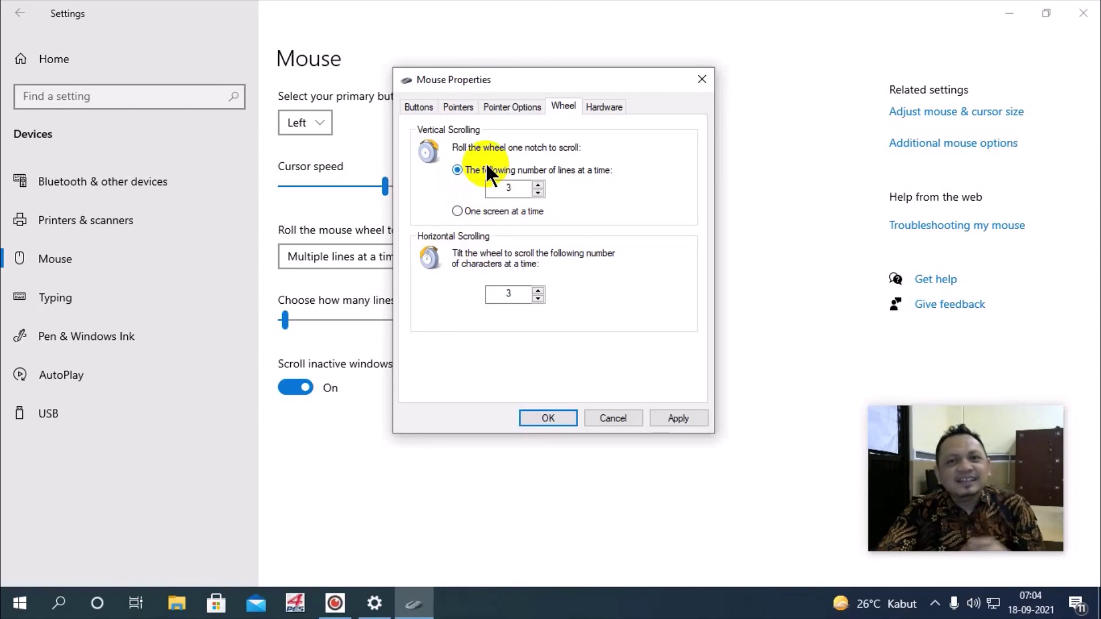
click(489, 212)
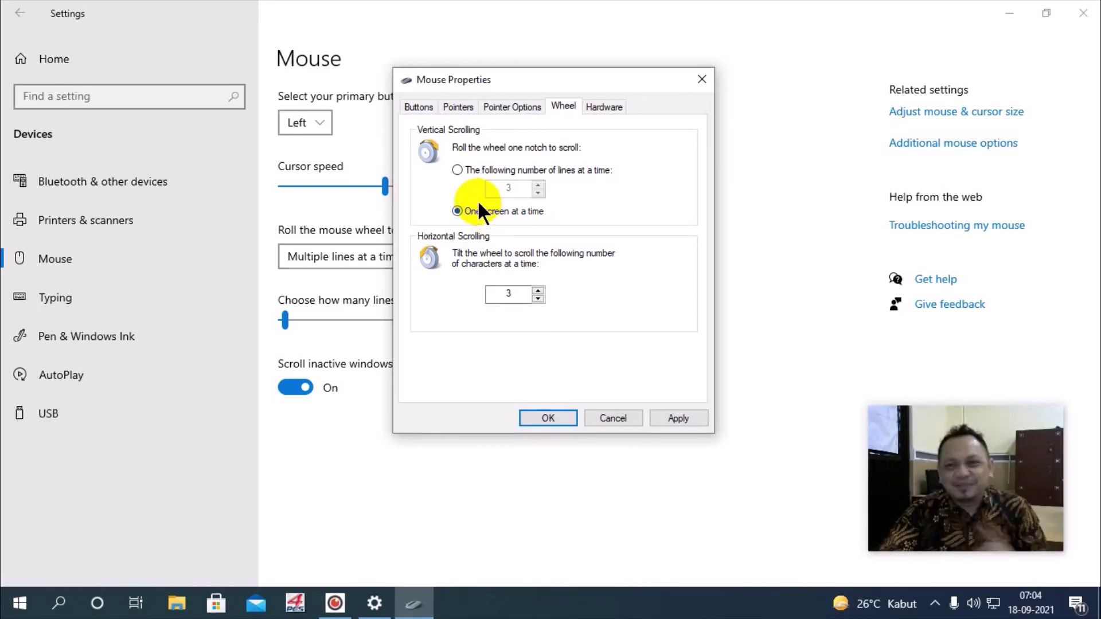
click(472, 169)
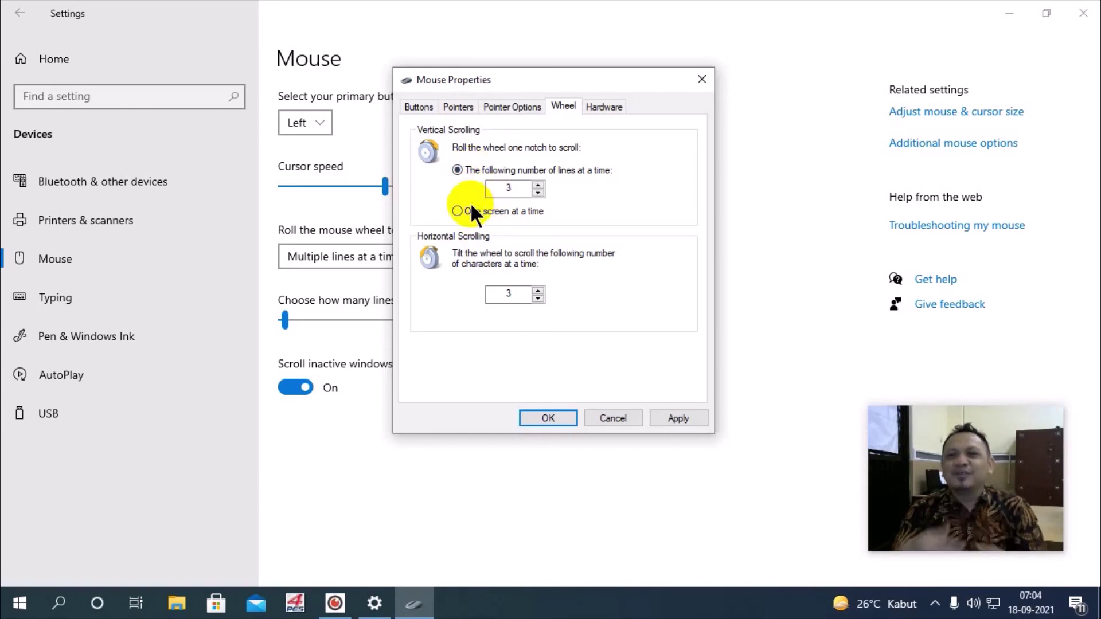